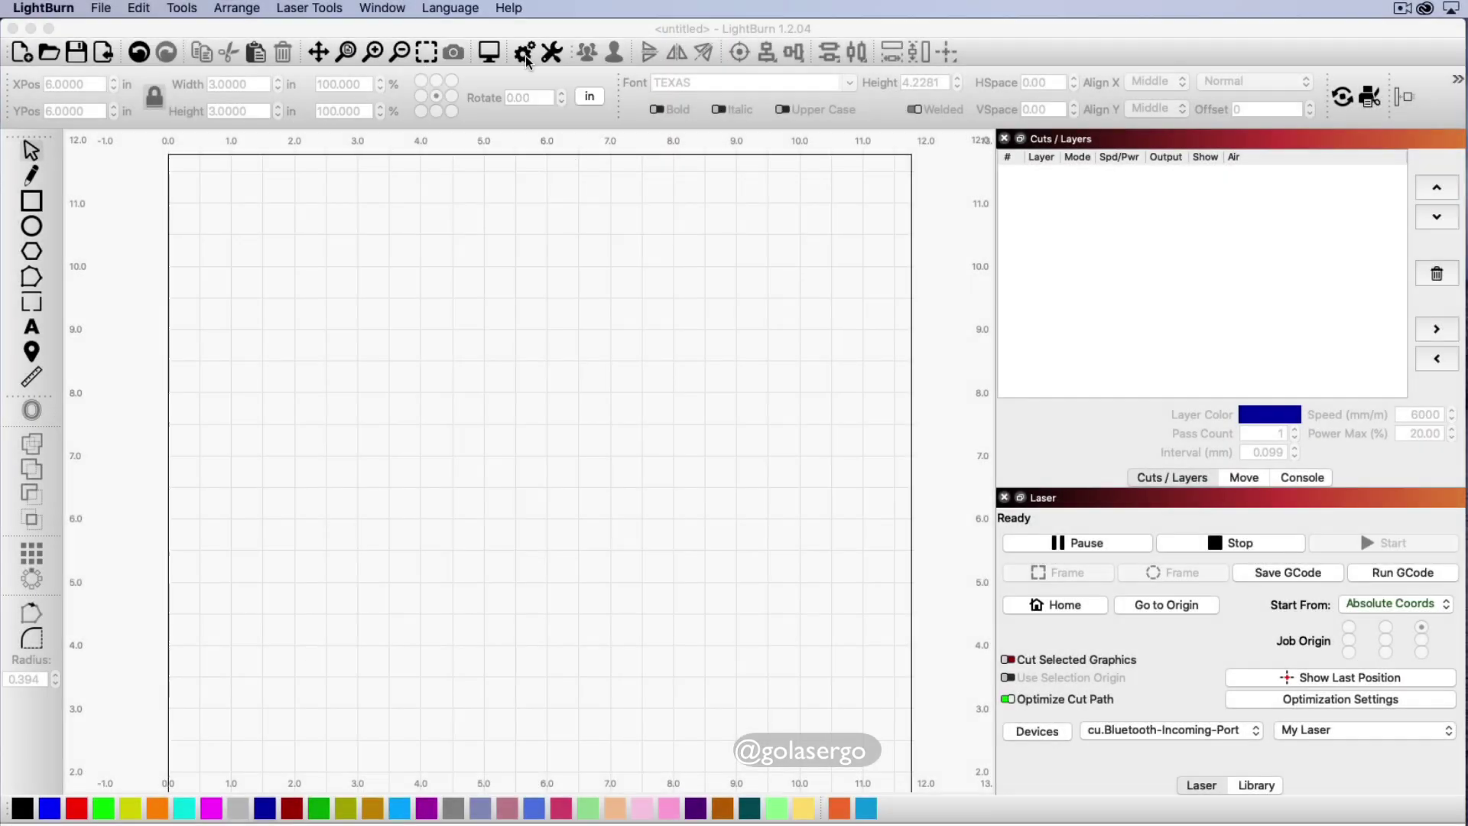
Turn beginner mode on, then back off, in the program settings
{"action": "left_click", "coordinate": [524, 51]}
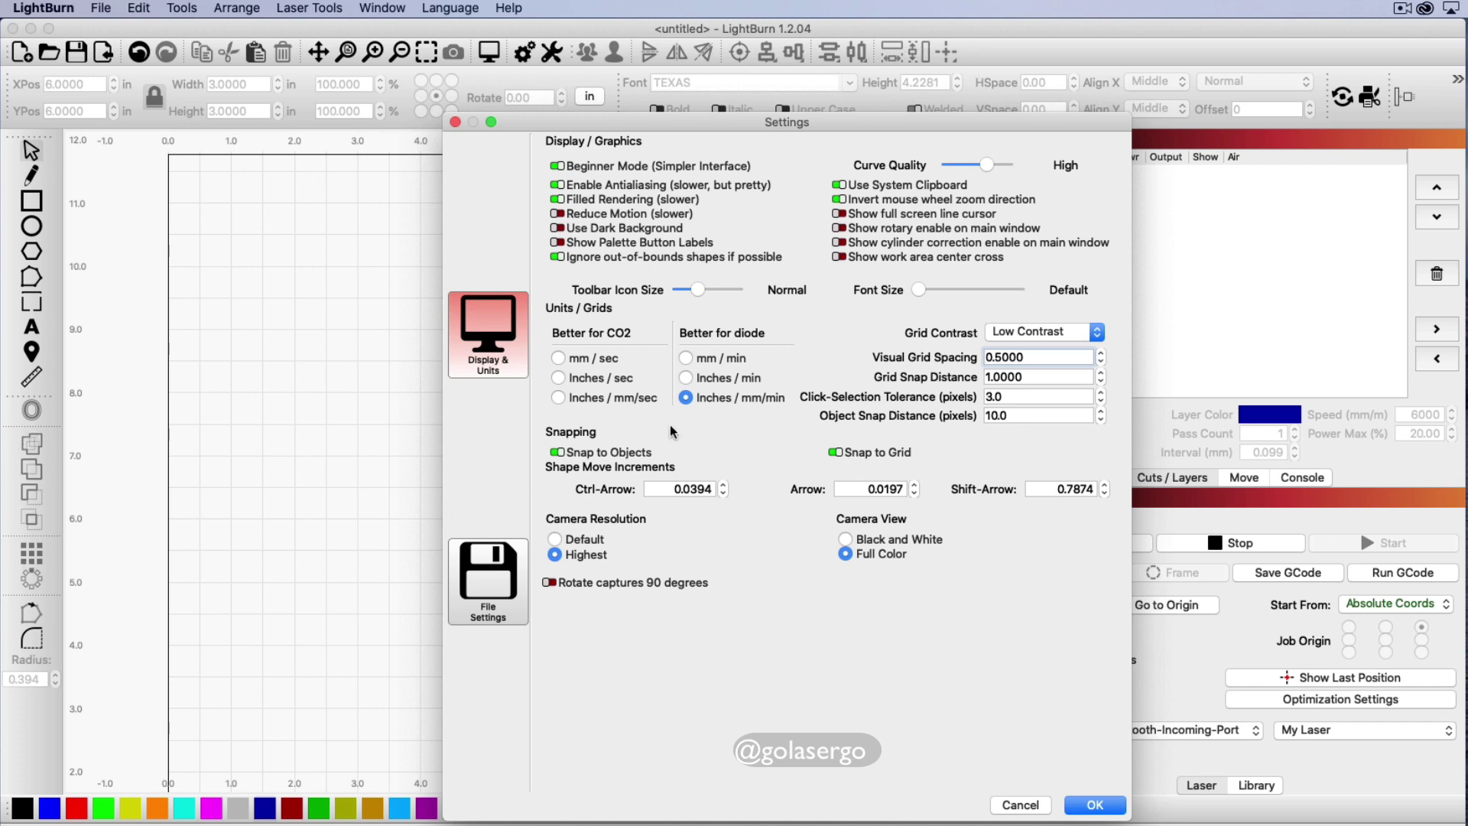
{"action": "left_click", "coordinate": [1095, 805]}
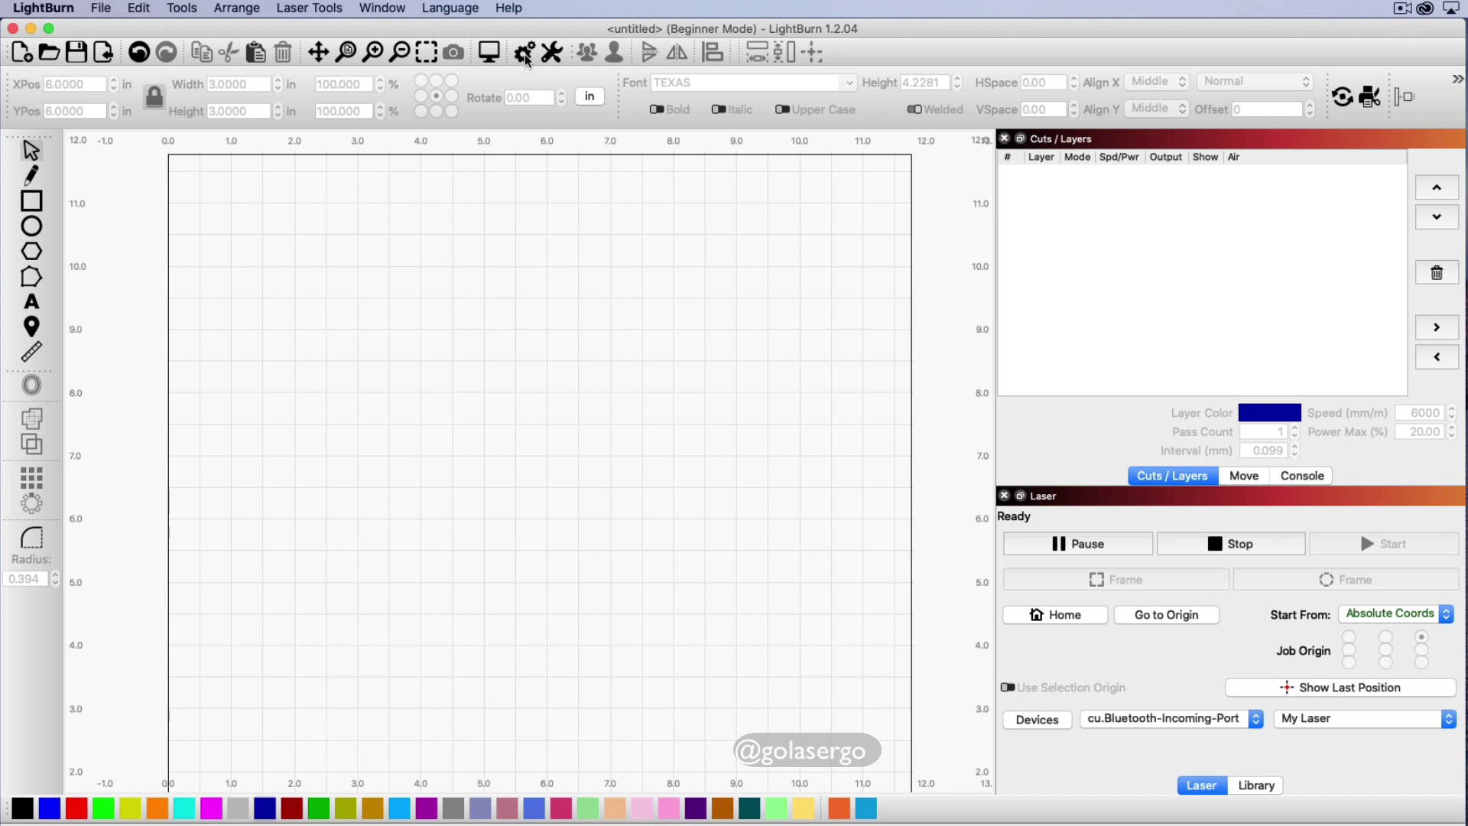
{"action": "left_click", "coordinate": [526, 52]}
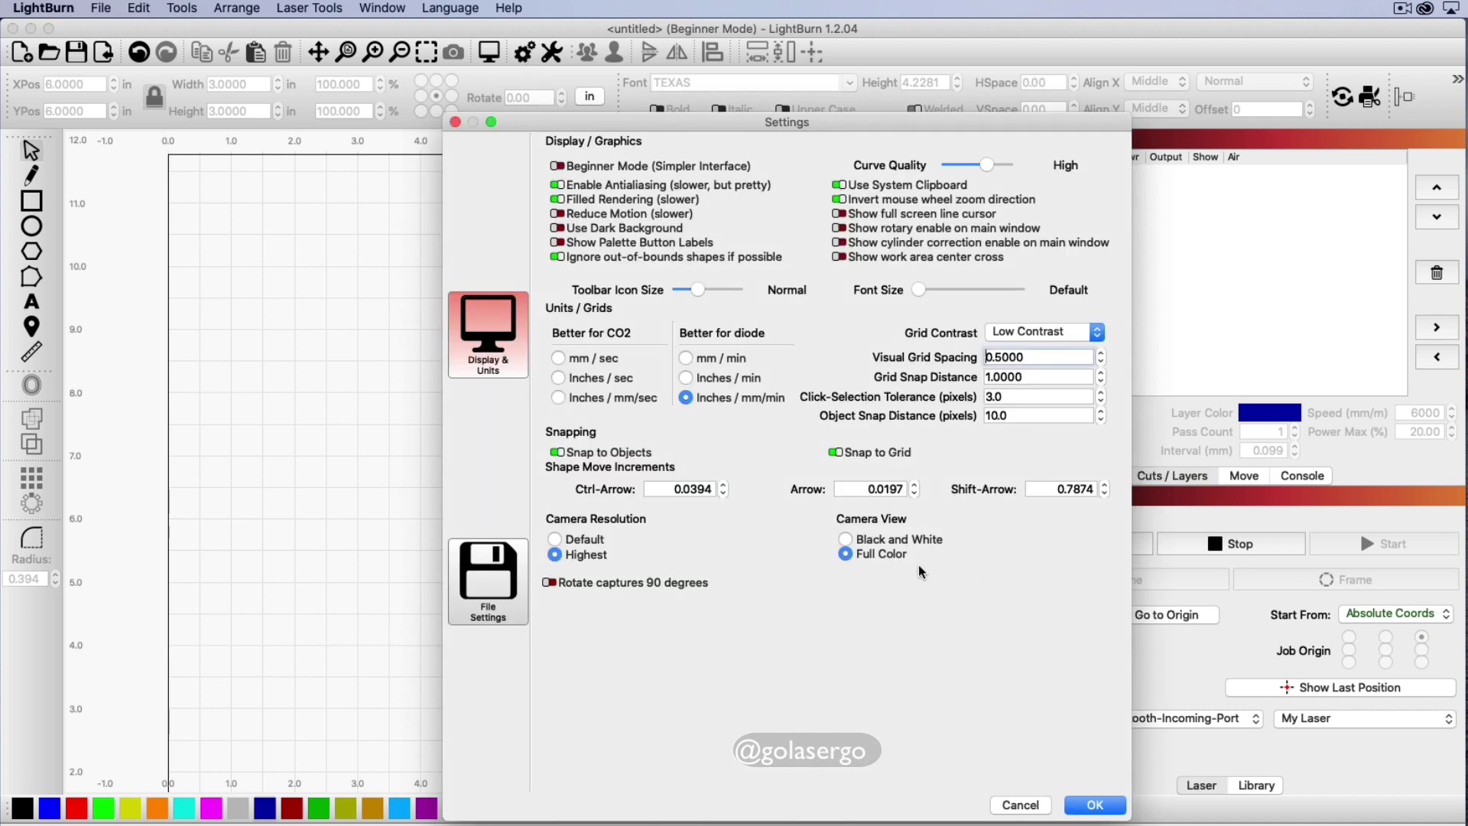
{"action": "left_click", "coordinate": [1096, 806]}
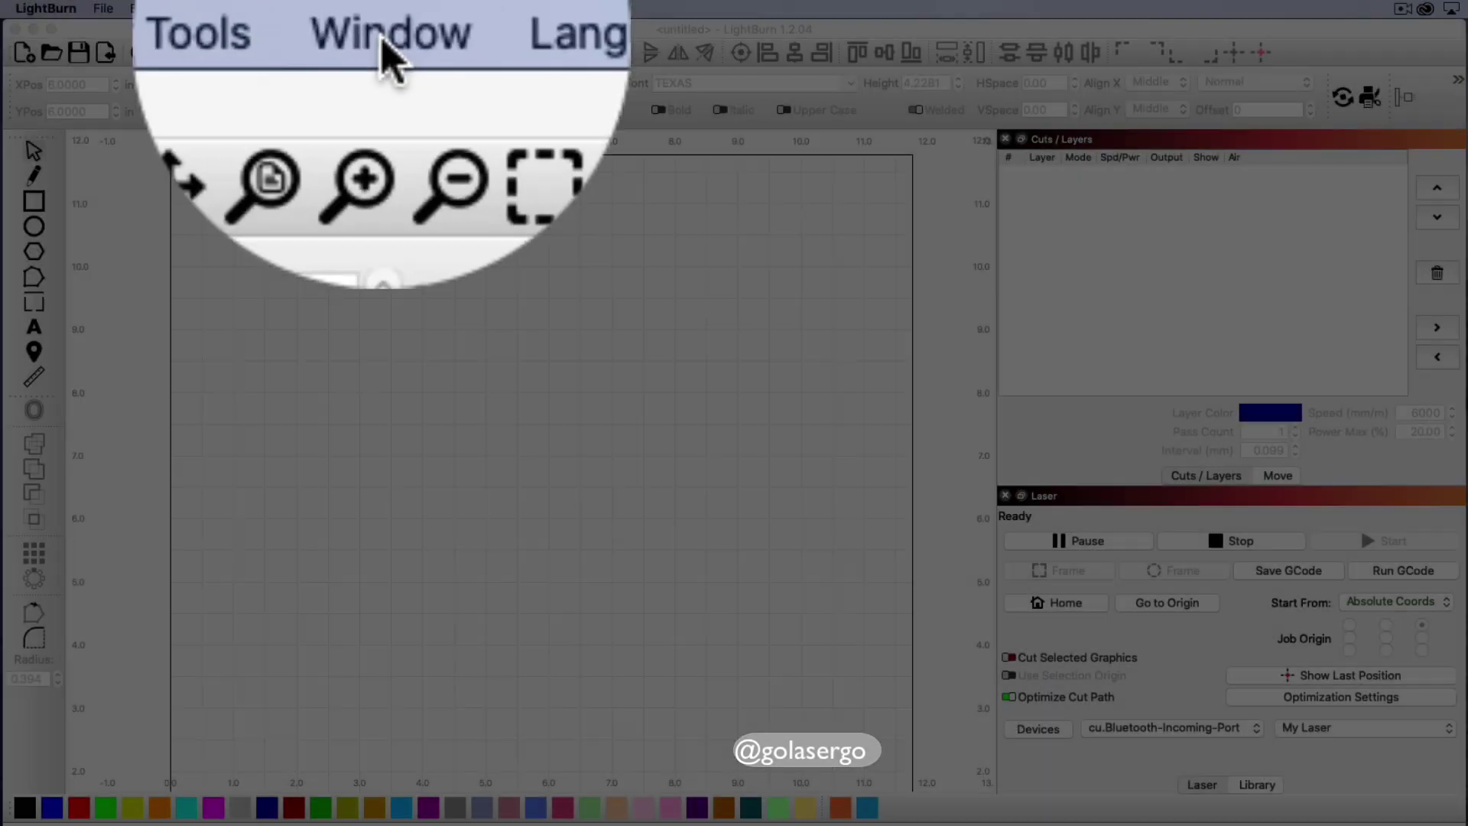
Show the Console and Shape Properties panels from the Window menu
{"action": "left_click", "coordinate": [384, 8]}
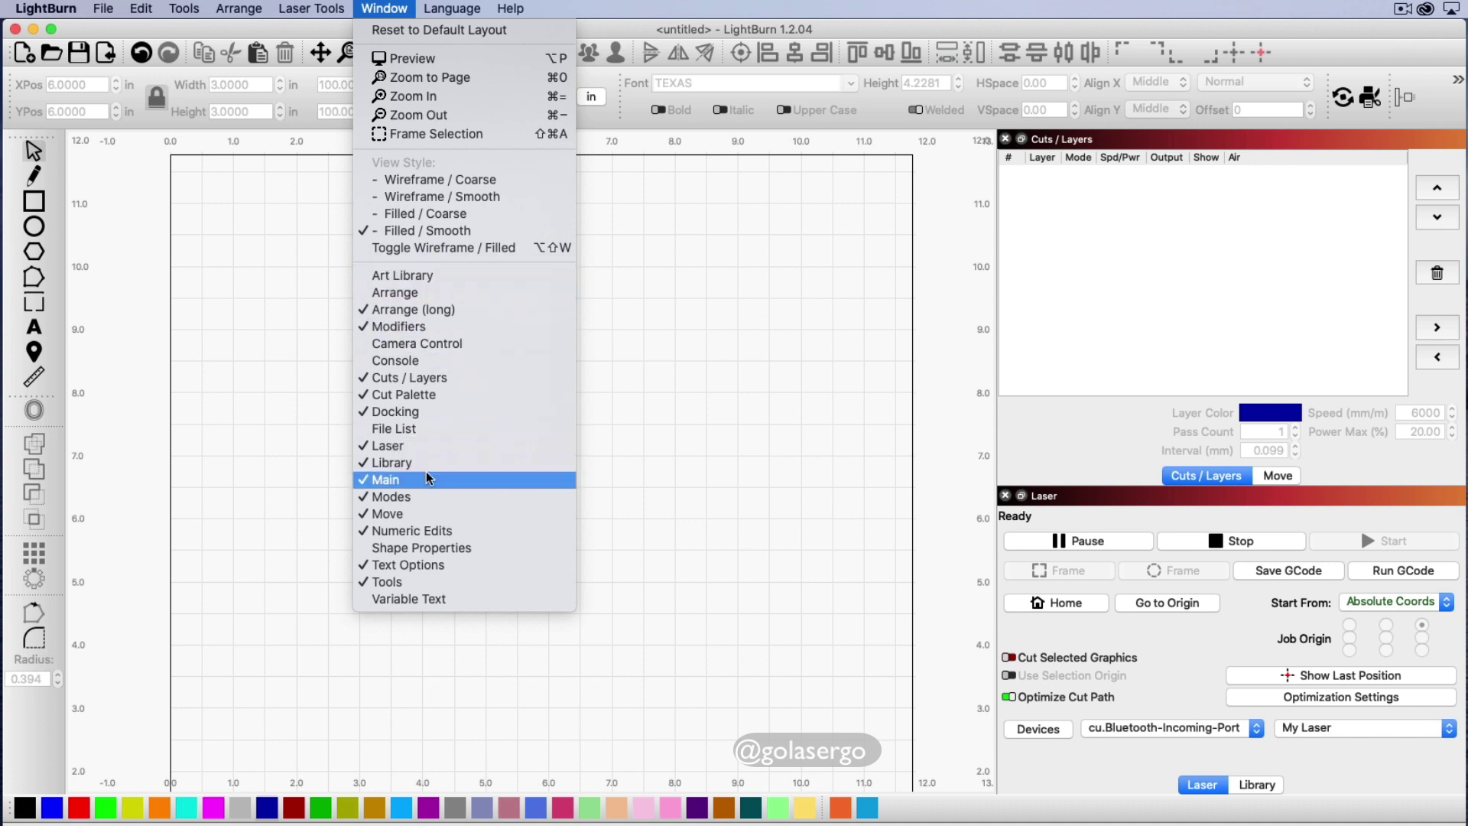
{"action": "left_click", "coordinate": [396, 361]}
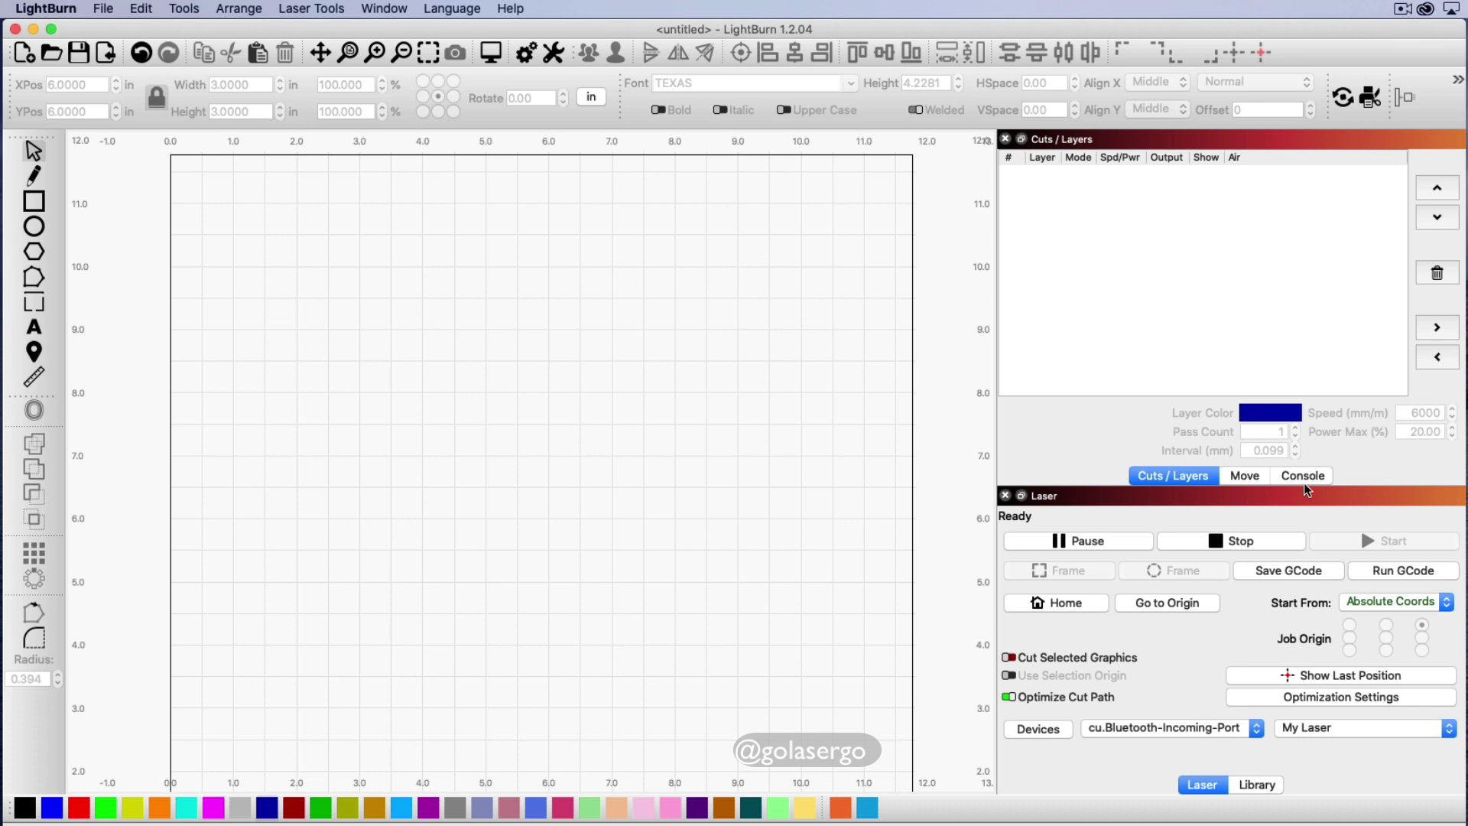
{"action": "left_click", "coordinate": [383, 7]}
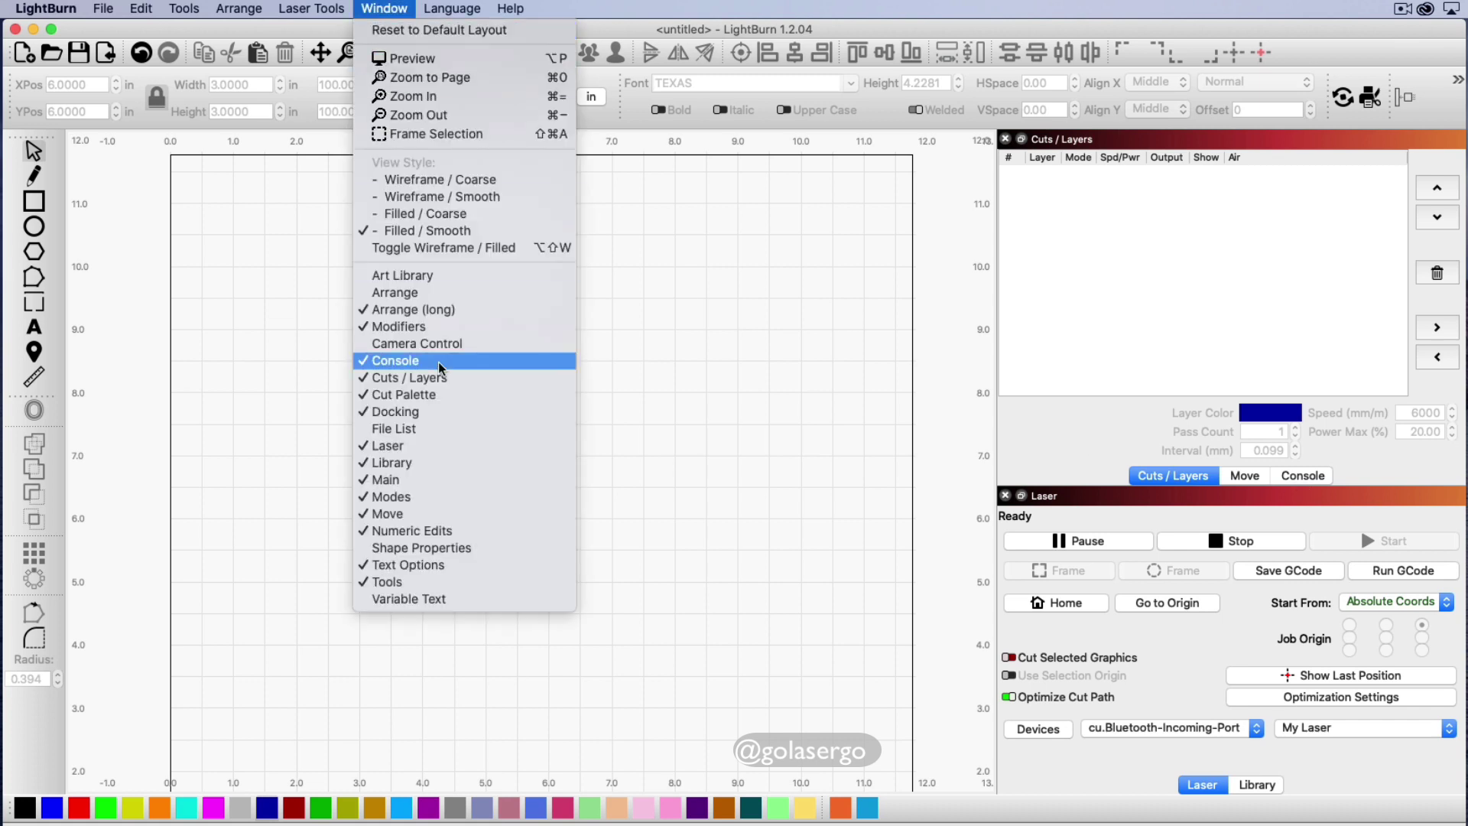
{"action": "left_click", "coordinate": [448, 547]}
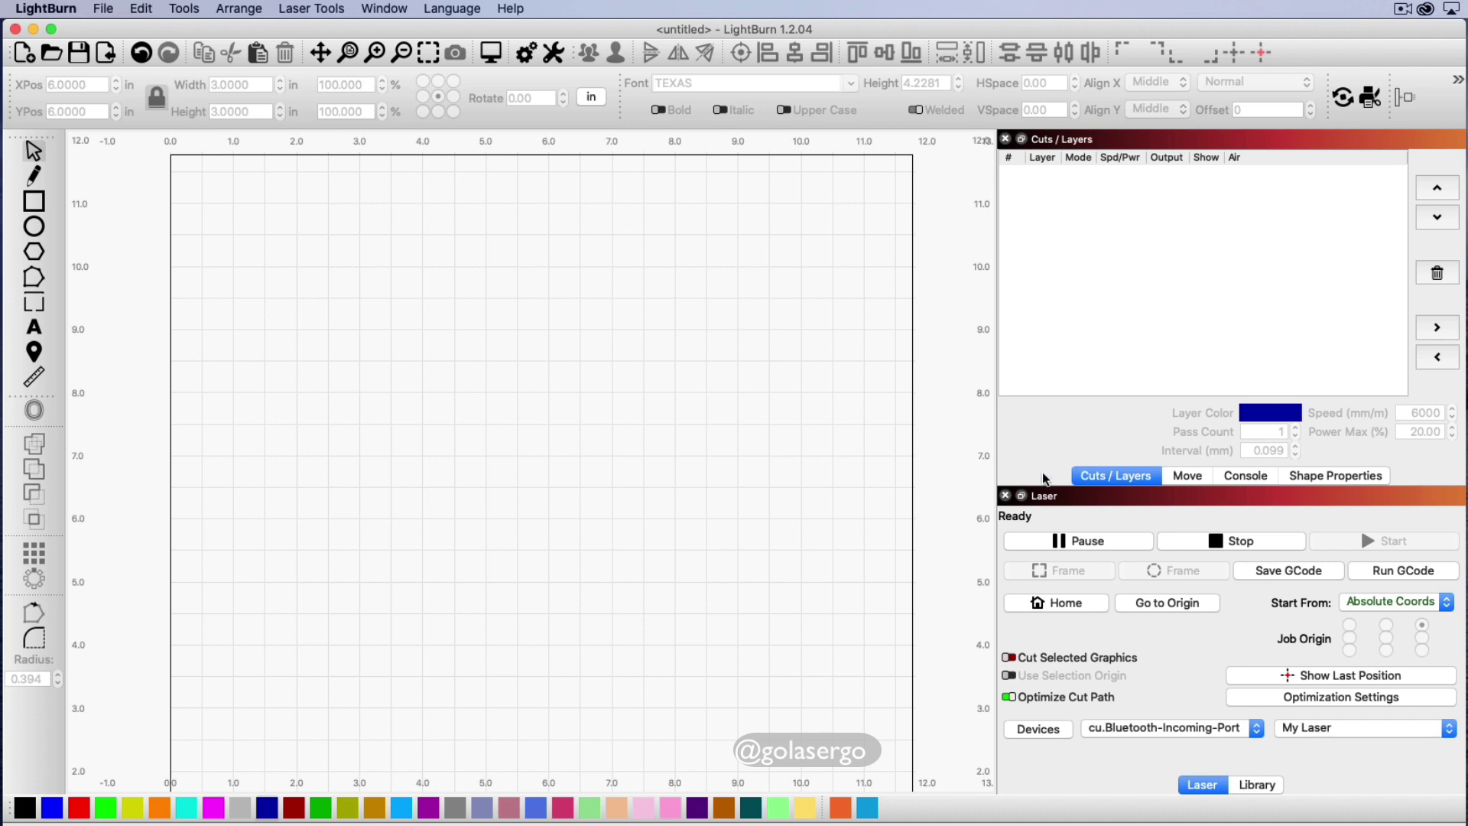
{"action": "left_click", "coordinate": [386, 10]}
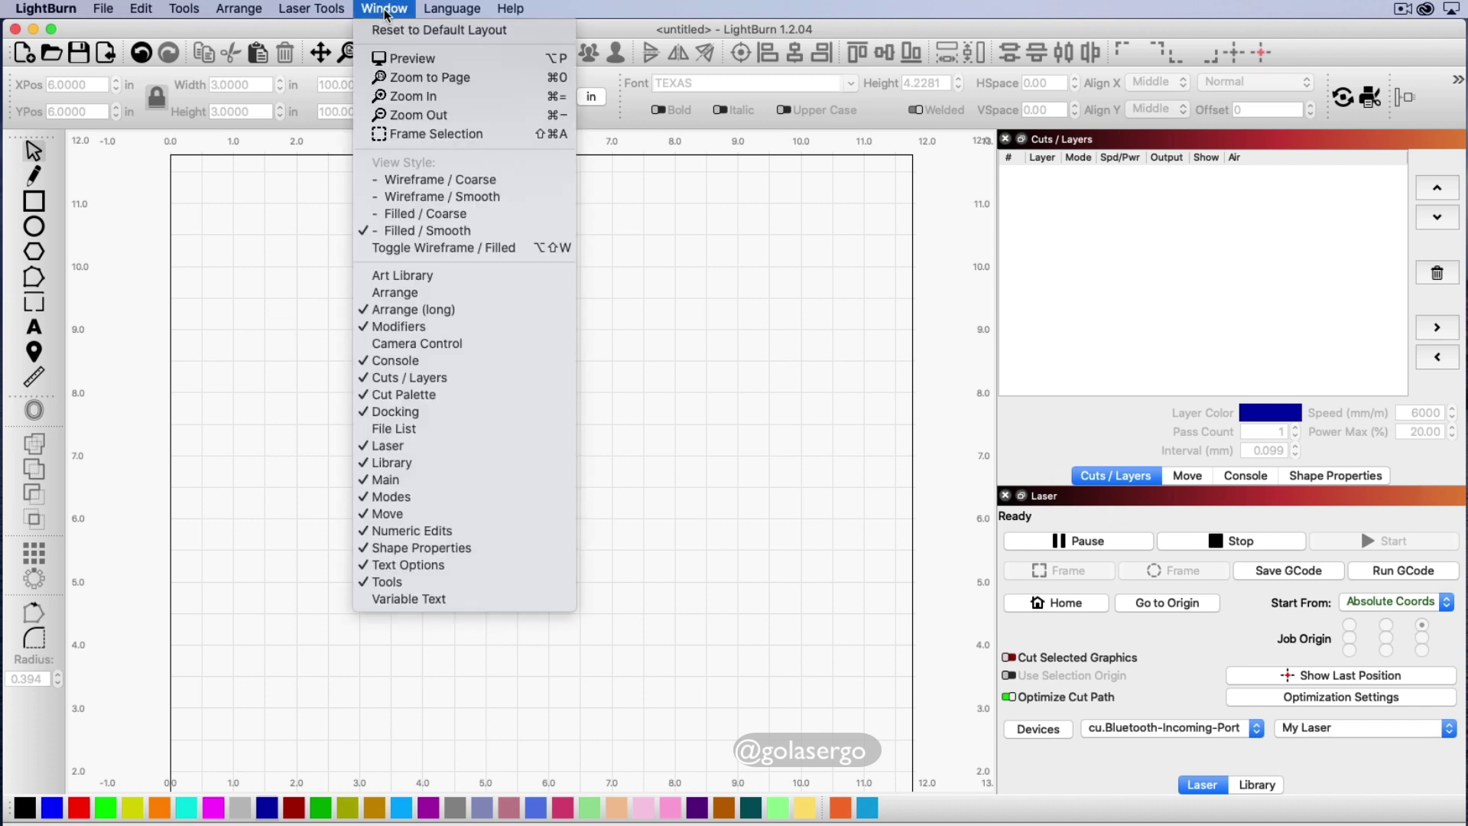
Hide the Laser panel, then restore the default panel layout
{"action": "left_click", "coordinate": [438, 30]}
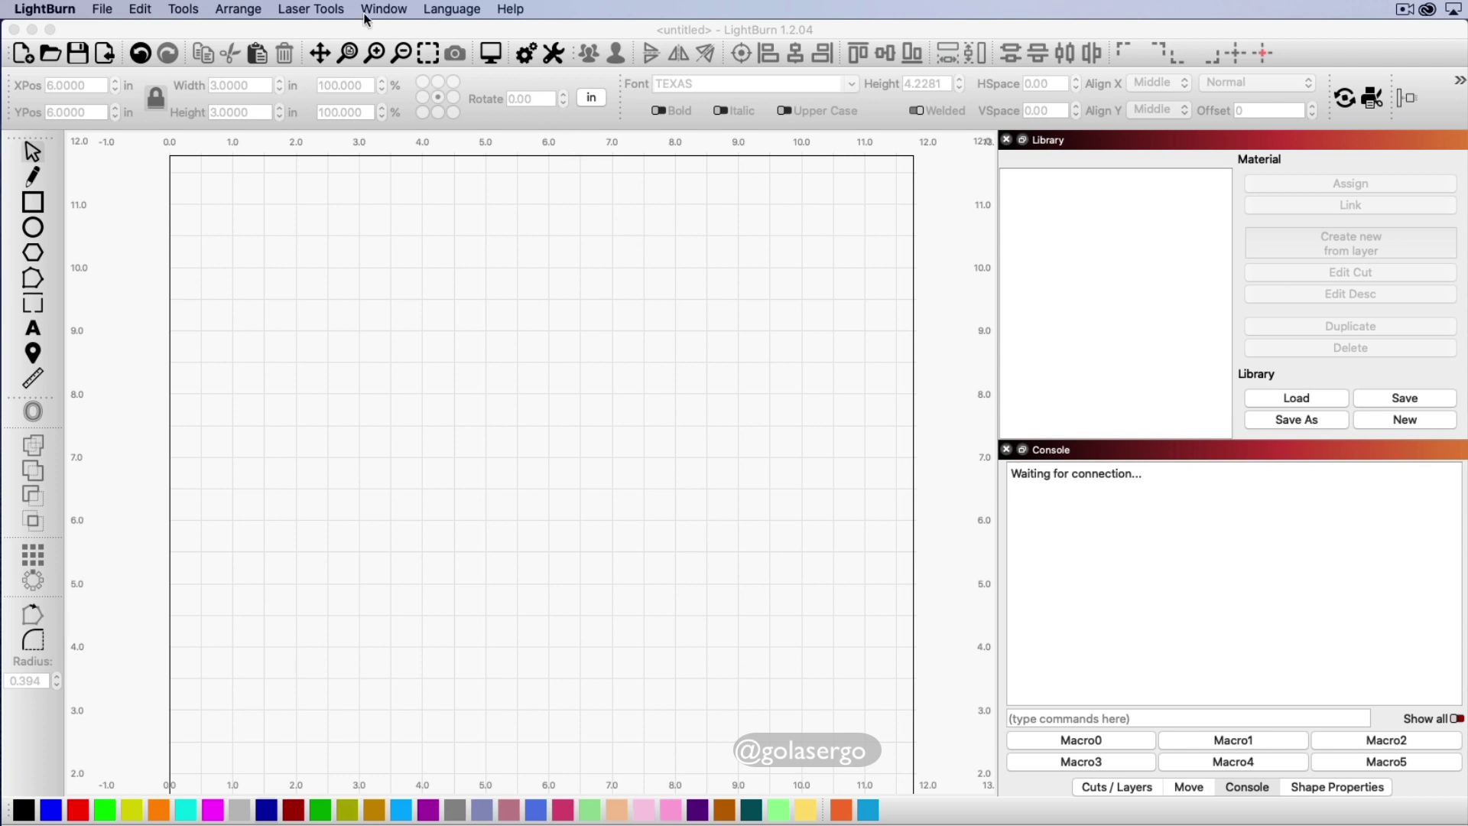
{"action": "left_click", "coordinate": [390, 11]}
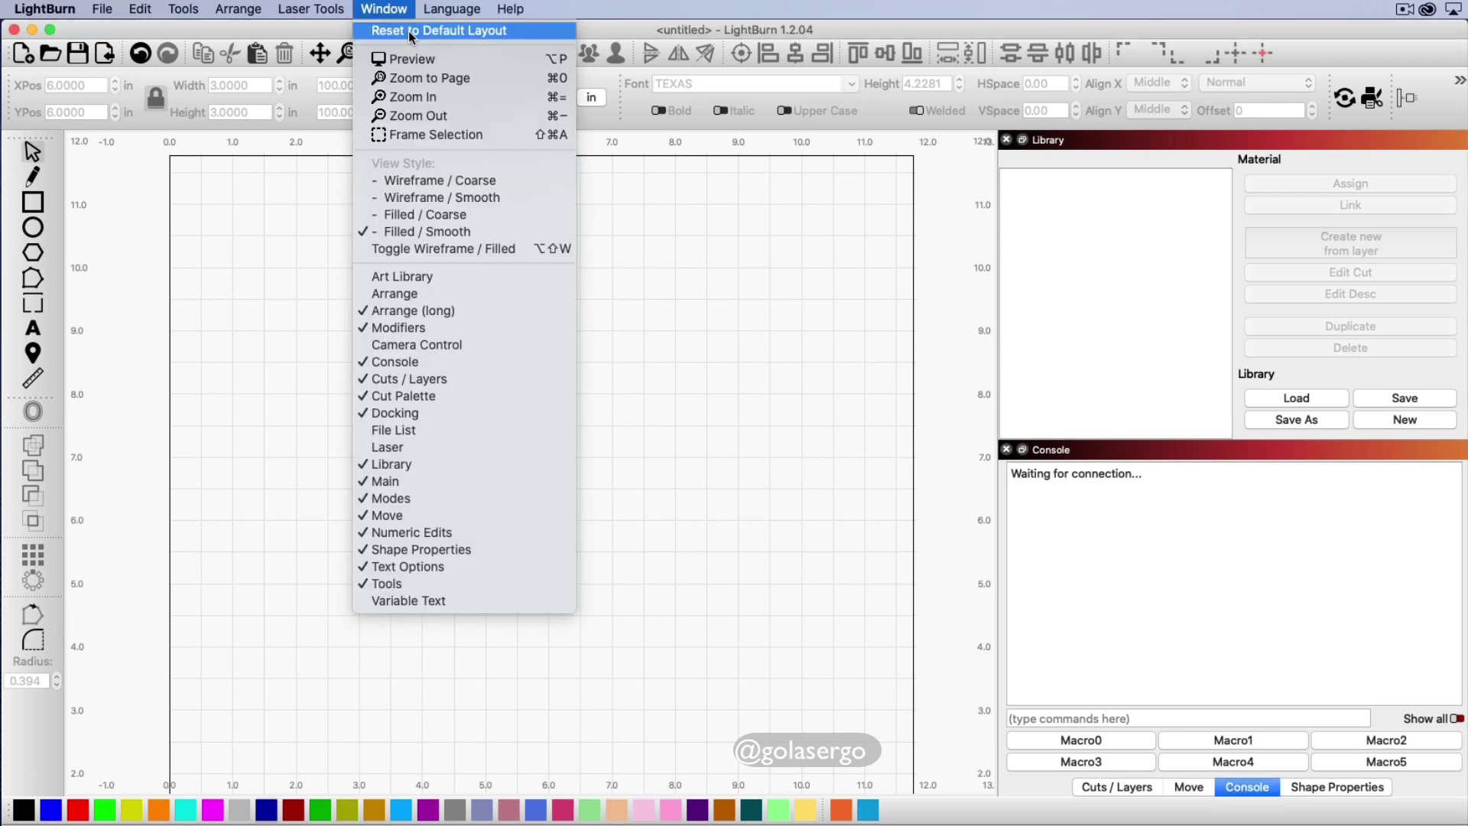
{"action": "left_click", "coordinate": [411, 32]}
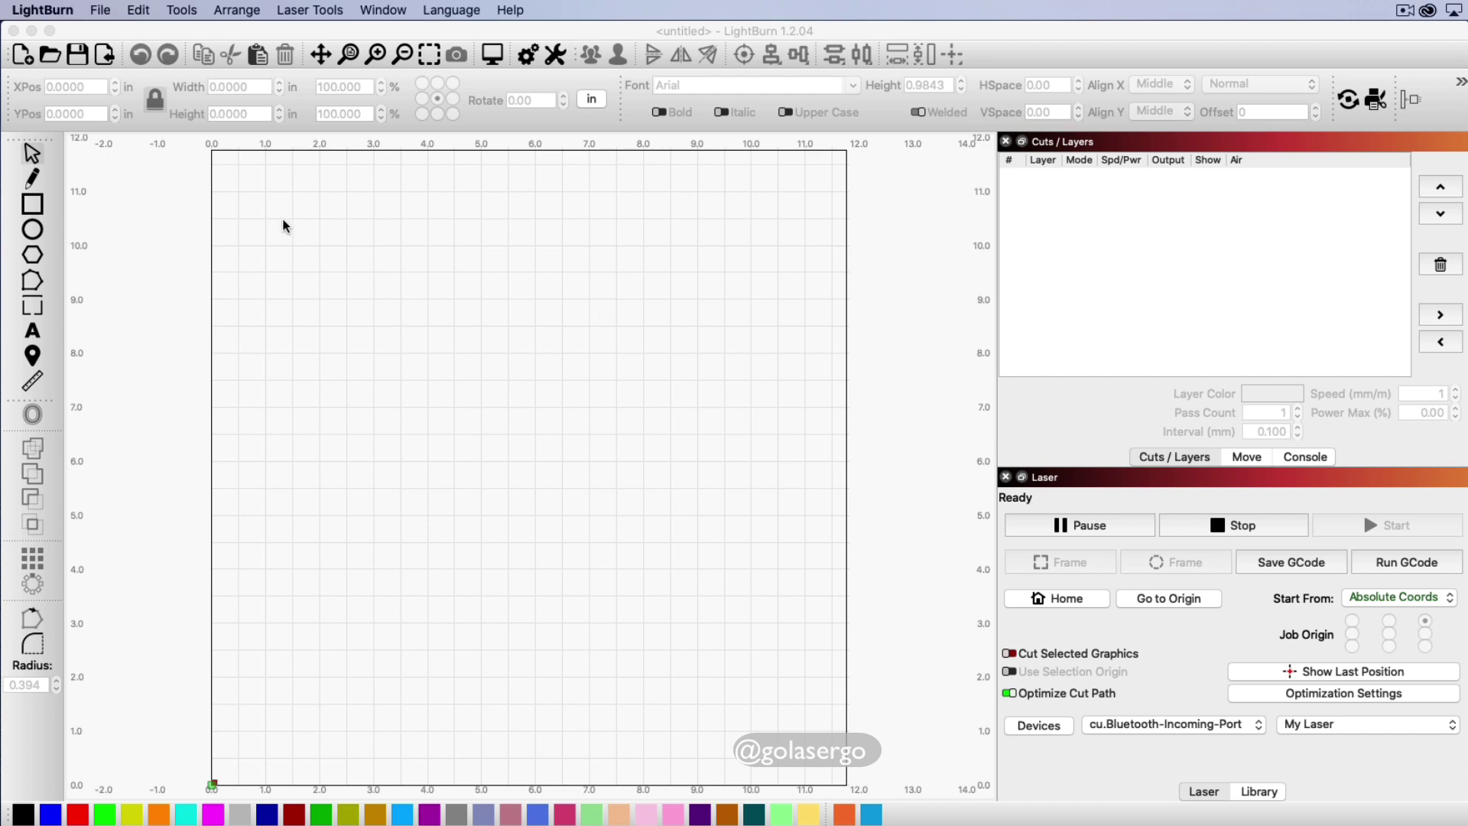
{"action": "left_click", "coordinate": [159, 188]}
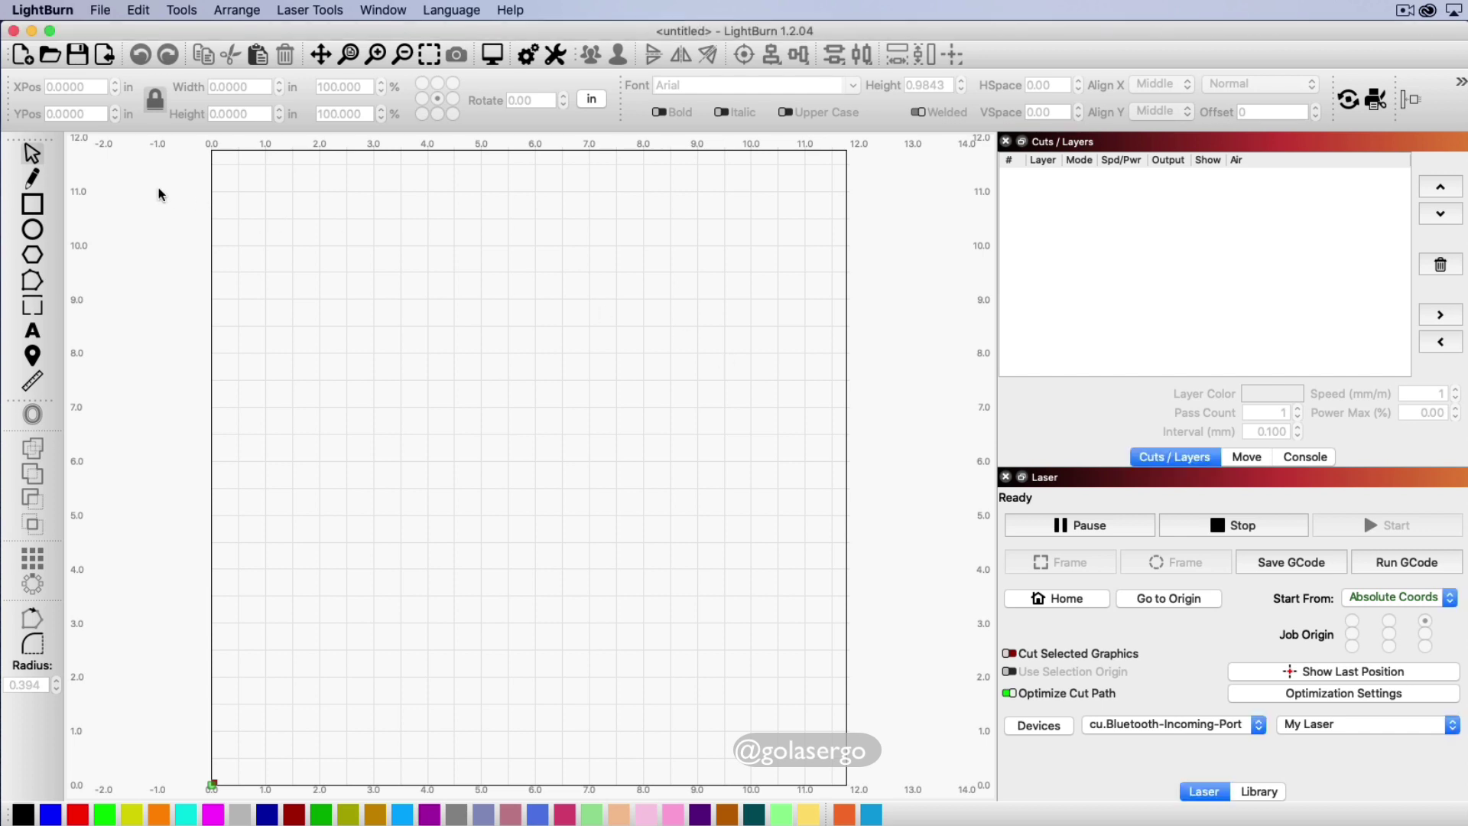
{"action": "left_click", "coordinate": [45, 10]}
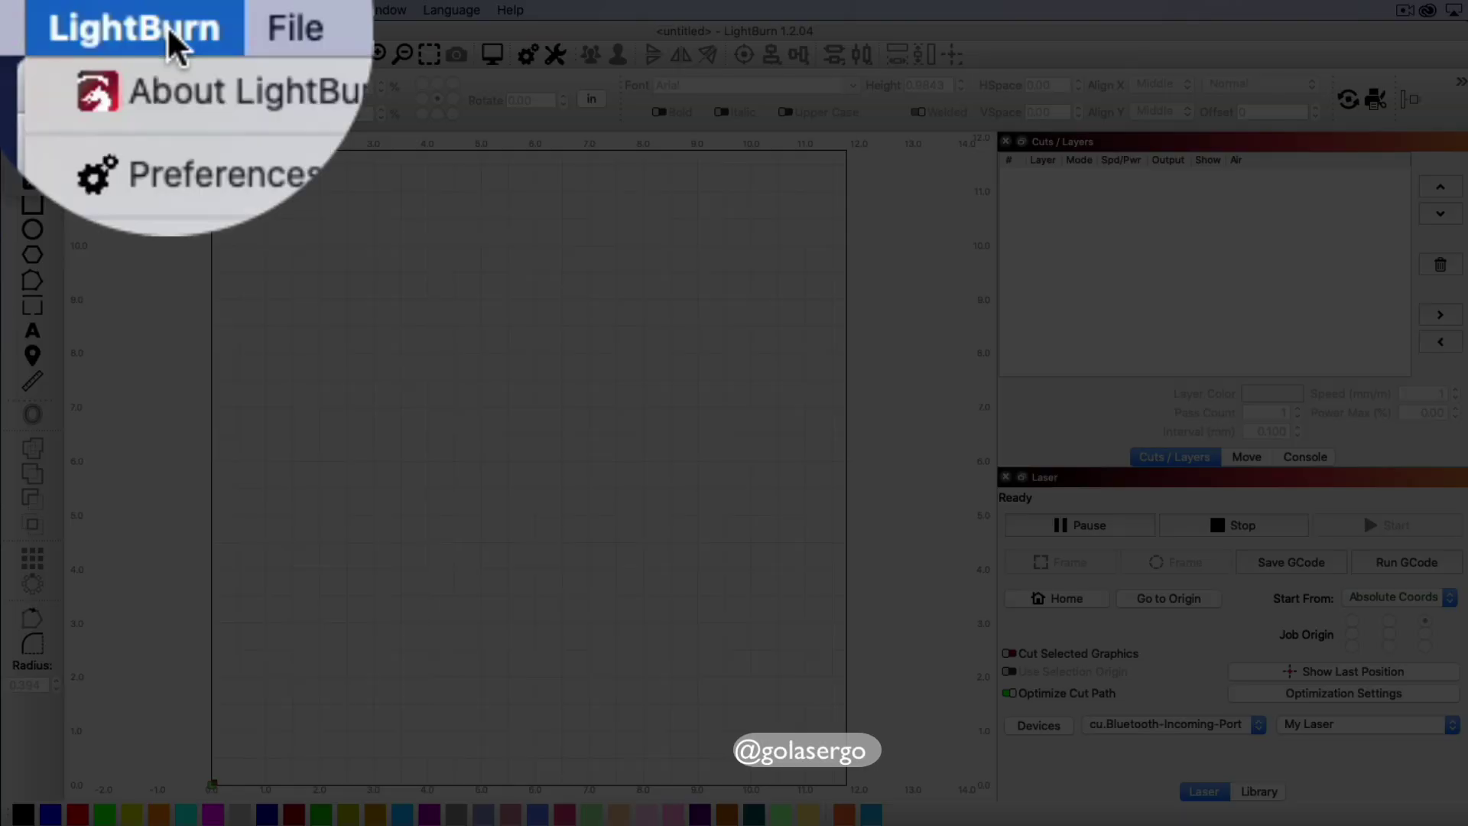
{"action": "left_click", "coordinate": [174, 106]}
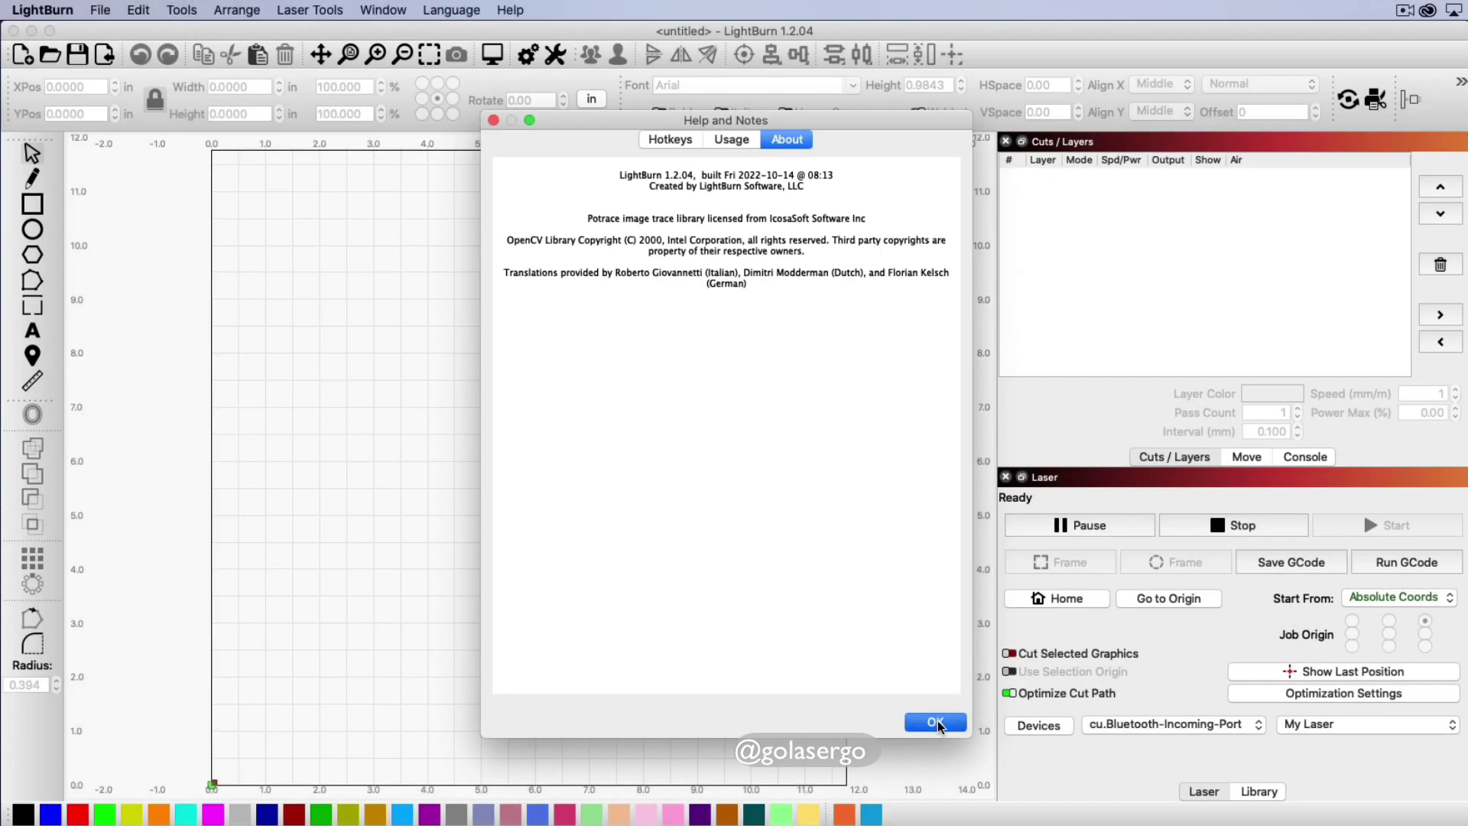
{"action": "left_click", "coordinate": [936, 721]}
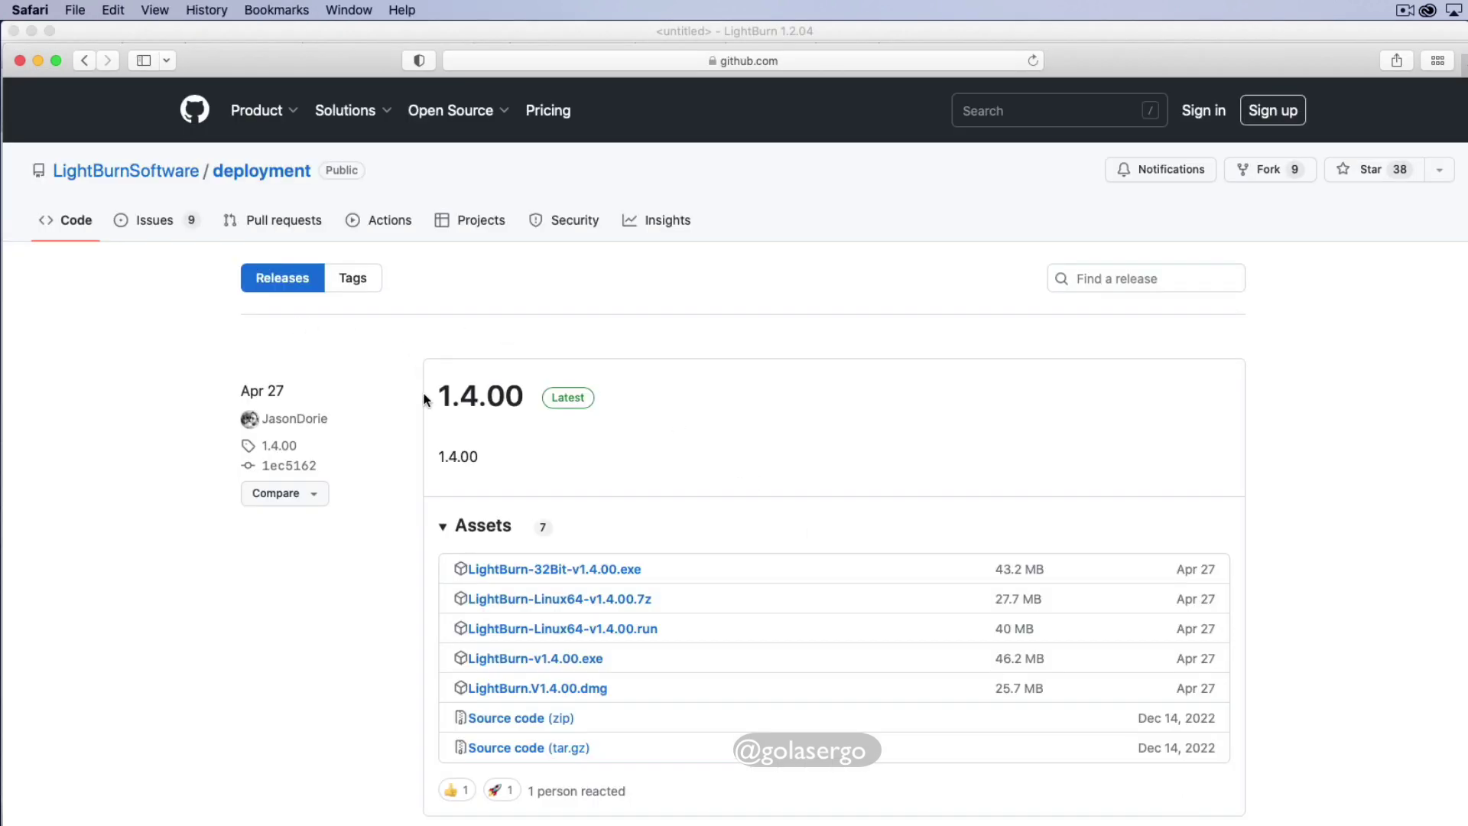
{"action": "scroll", "coordinate": [425, 402], "scroll_direction": "down", "scroll_amount": 4}
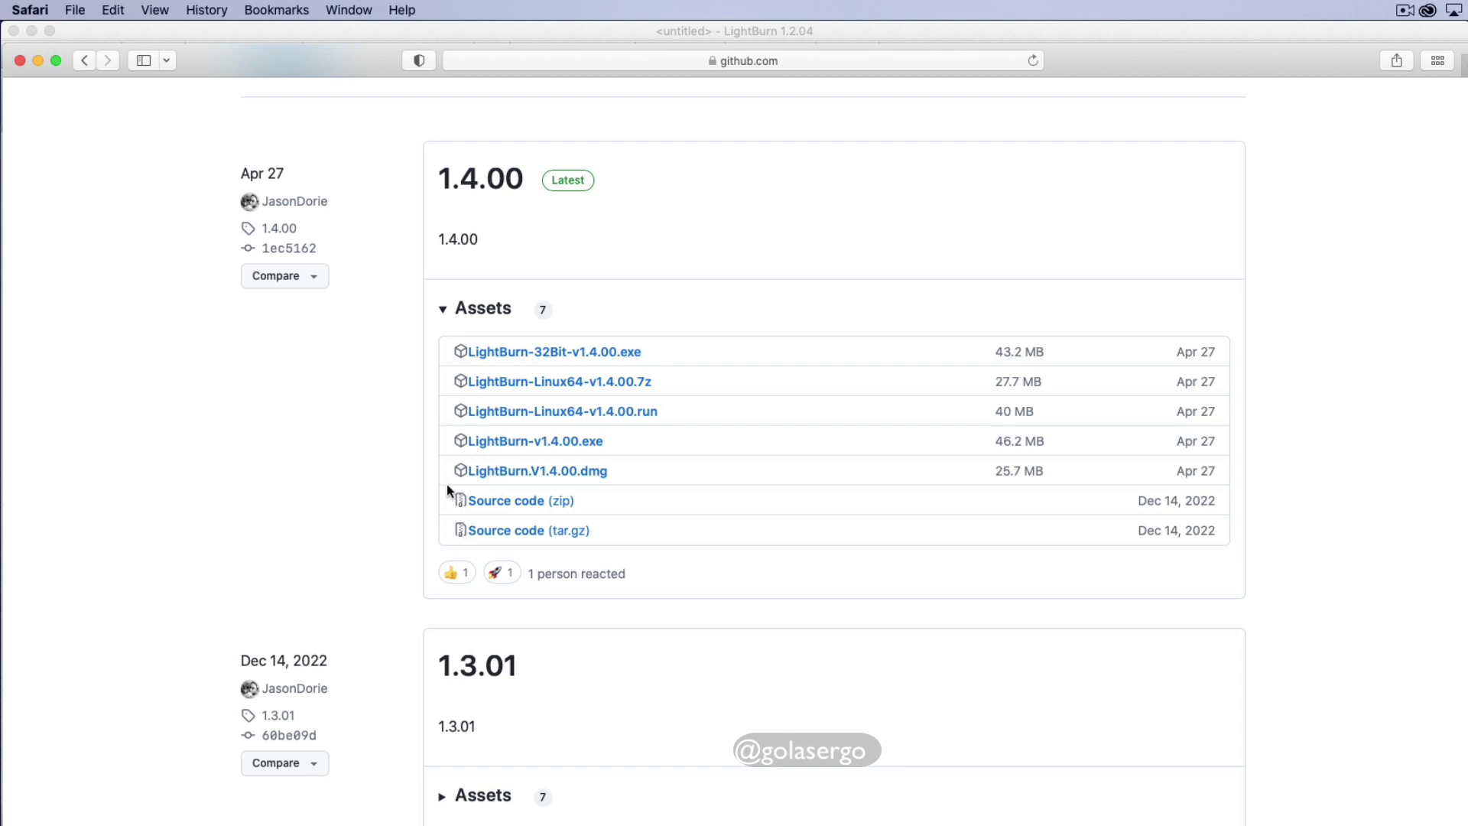
{"action": "scroll", "coordinate": [446, 485], "scroll_direction": "down", "scroll_amount": 3}
{"action": "scroll", "coordinate": [446, 484], "scroll_direction": "down", "scroll_amount": 2}
{"action": "scroll", "coordinate": [446, 484], "scroll_direction": "up", "scroll_amount": 8}
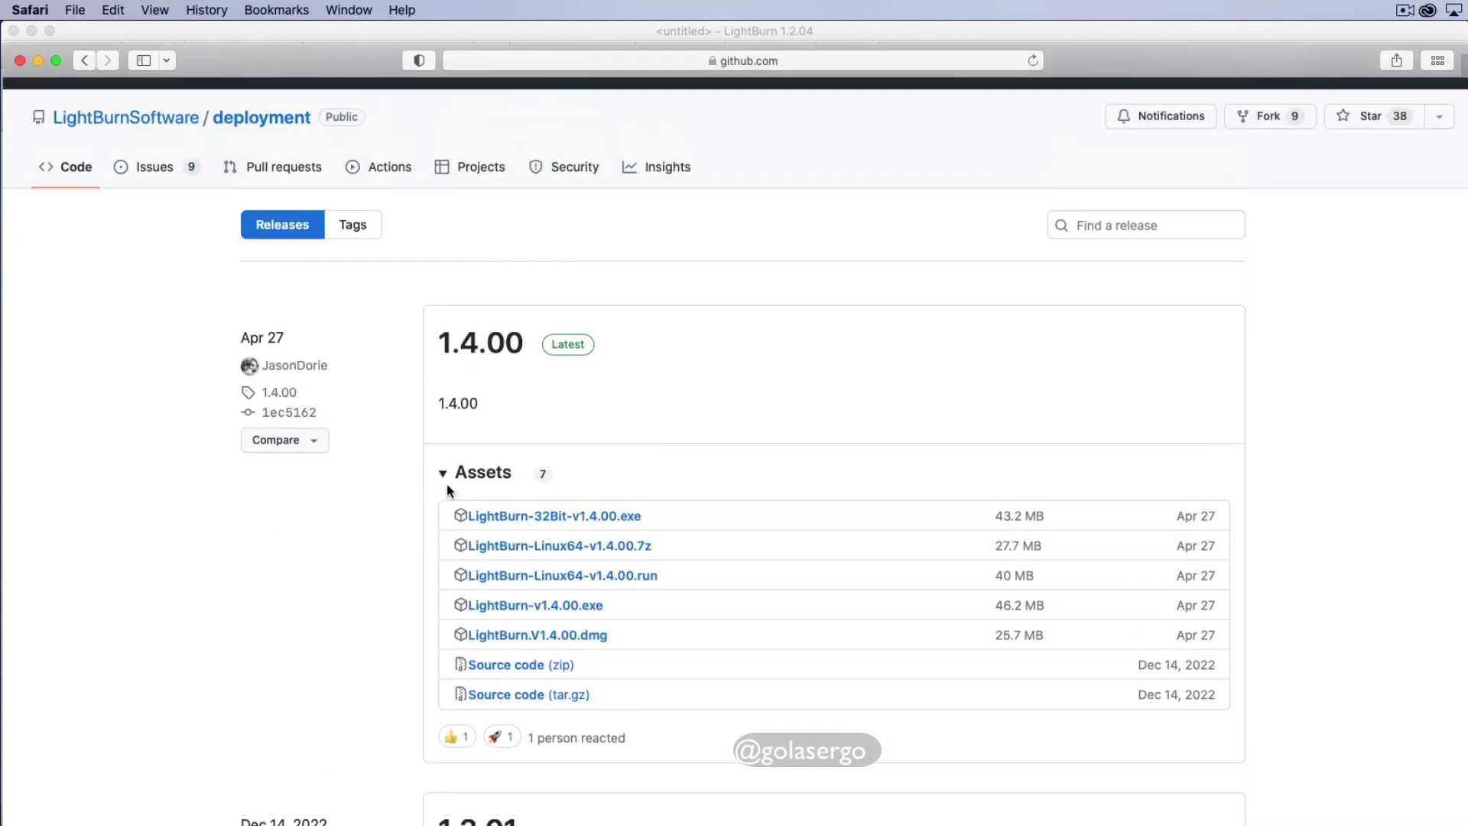
{"action": "scroll", "coordinate": [446, 485], "scroll_direction": "down", "scroll_amount": 4}
{"action": "scroll", "coordinate": [446, 484], "scroll_direction": "down", "scroll_amount": 4}
{"action": "scroll", "coordinate": [447, 484], "scroll_direction": "down", "scroll_amount": 1}
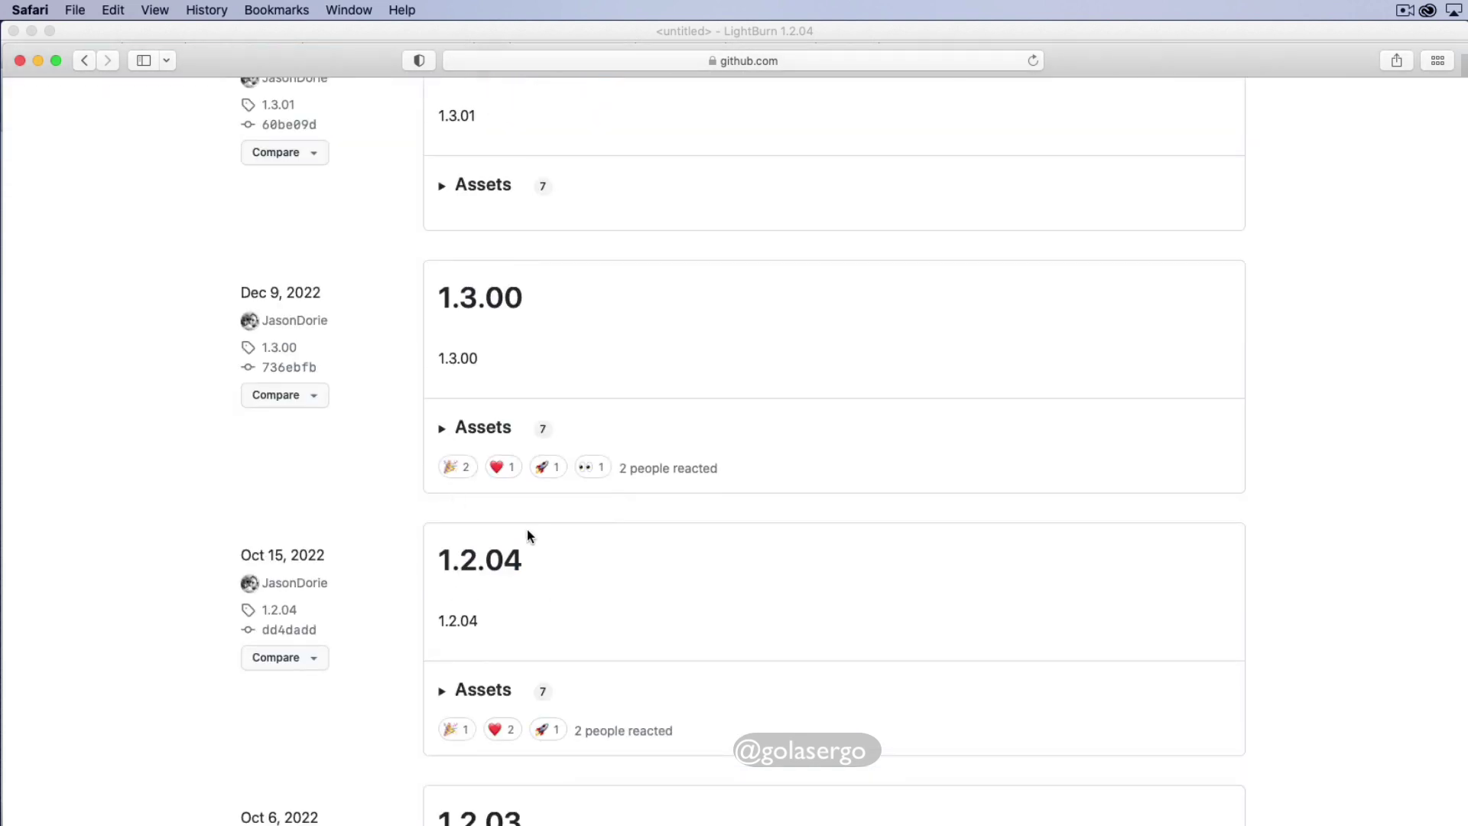
{"action": "scroll", "coordinate": [349, 483], "scroll_direction": "up", "scroll_amount": 4}
{"action": "scroll", "coordinate": [350, 483], "scroll_direction": "up", "scroll_amount": 6}
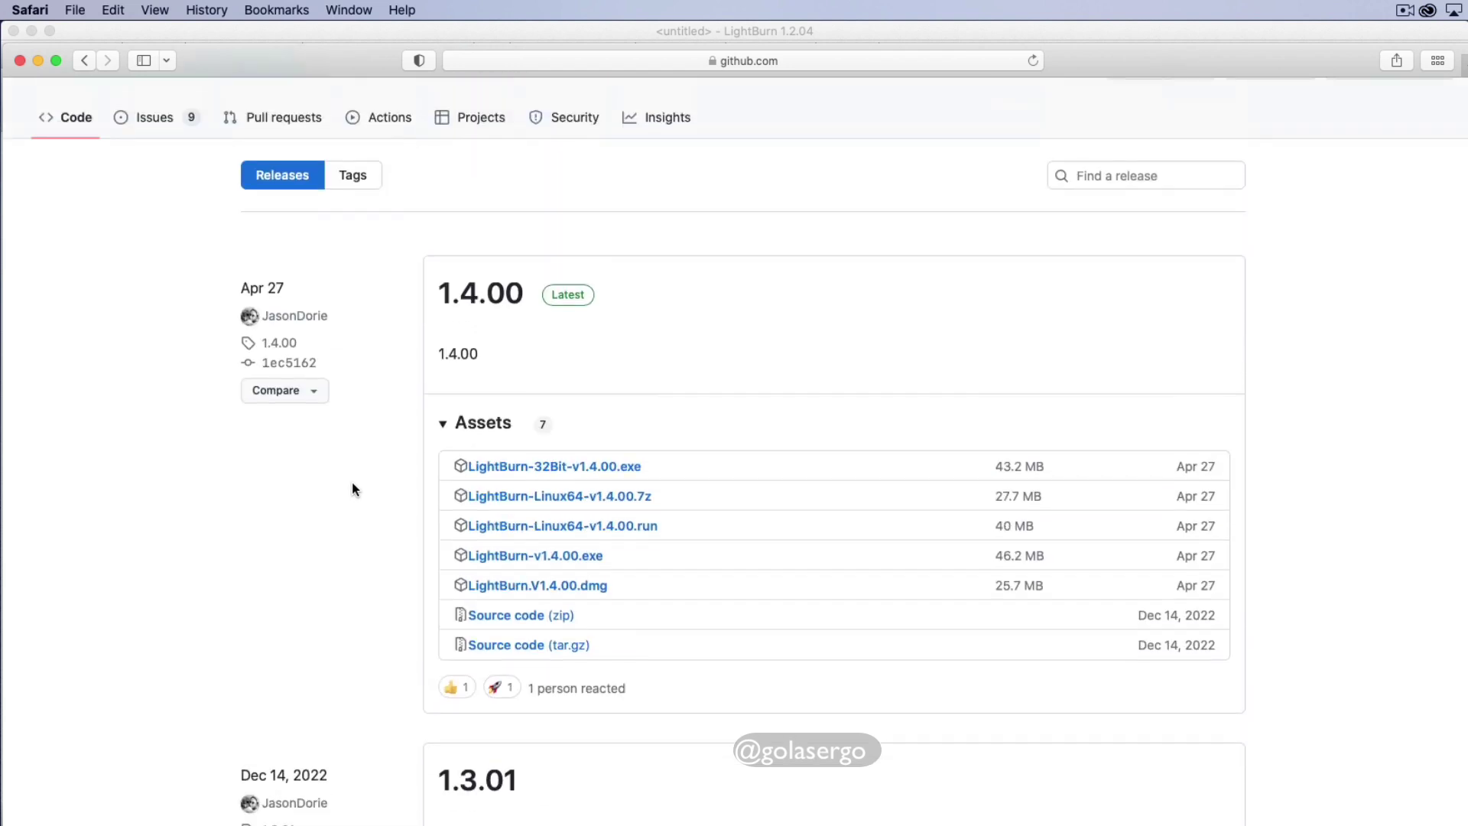
Switch from Safari's GitHub releases page back to the LightBurn window
{"action": "left_click", "coordinate": [1213, 29]}
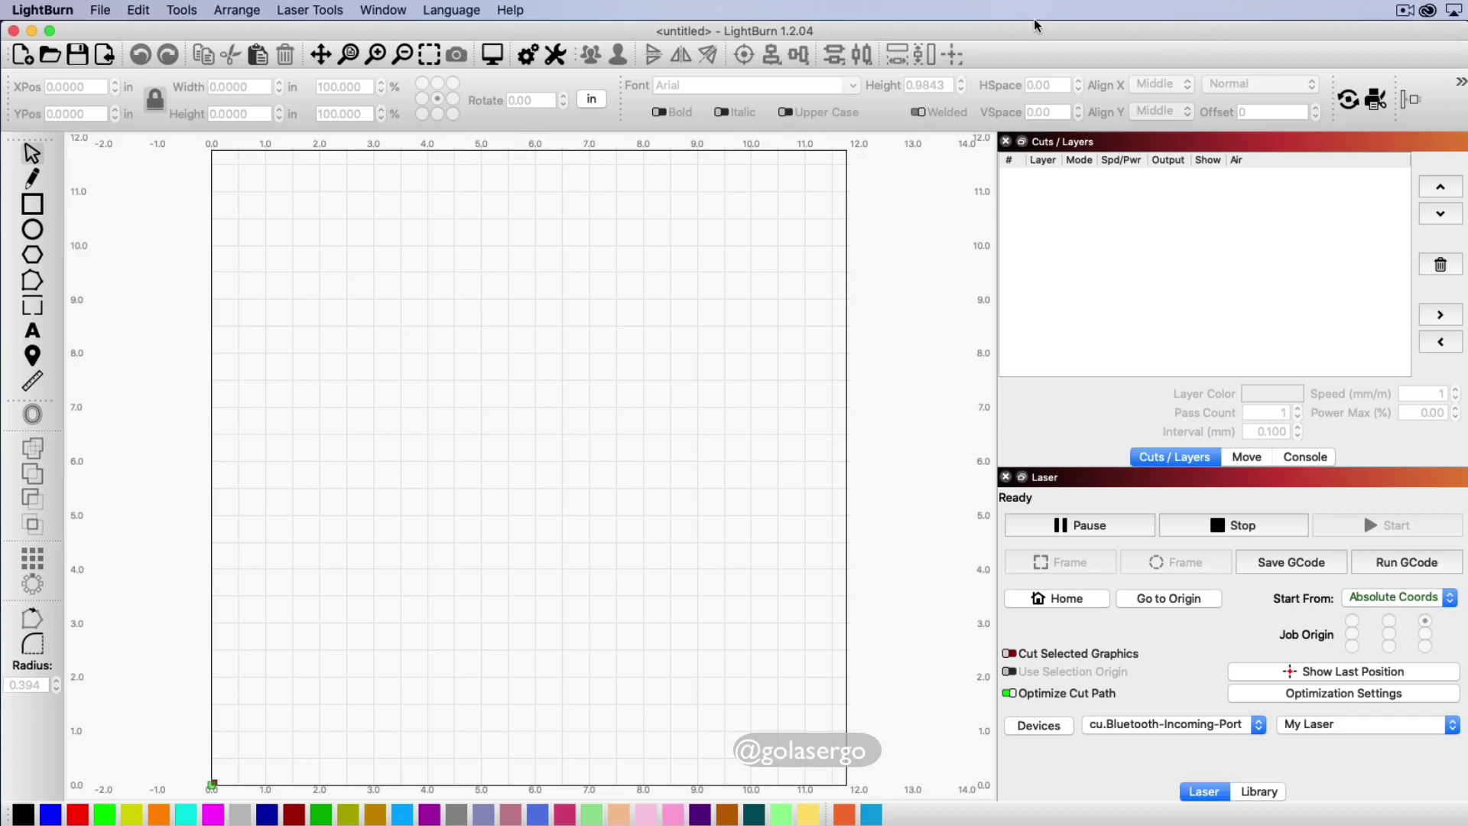
{"action": "left_click", "coordinate": [511, 11]}
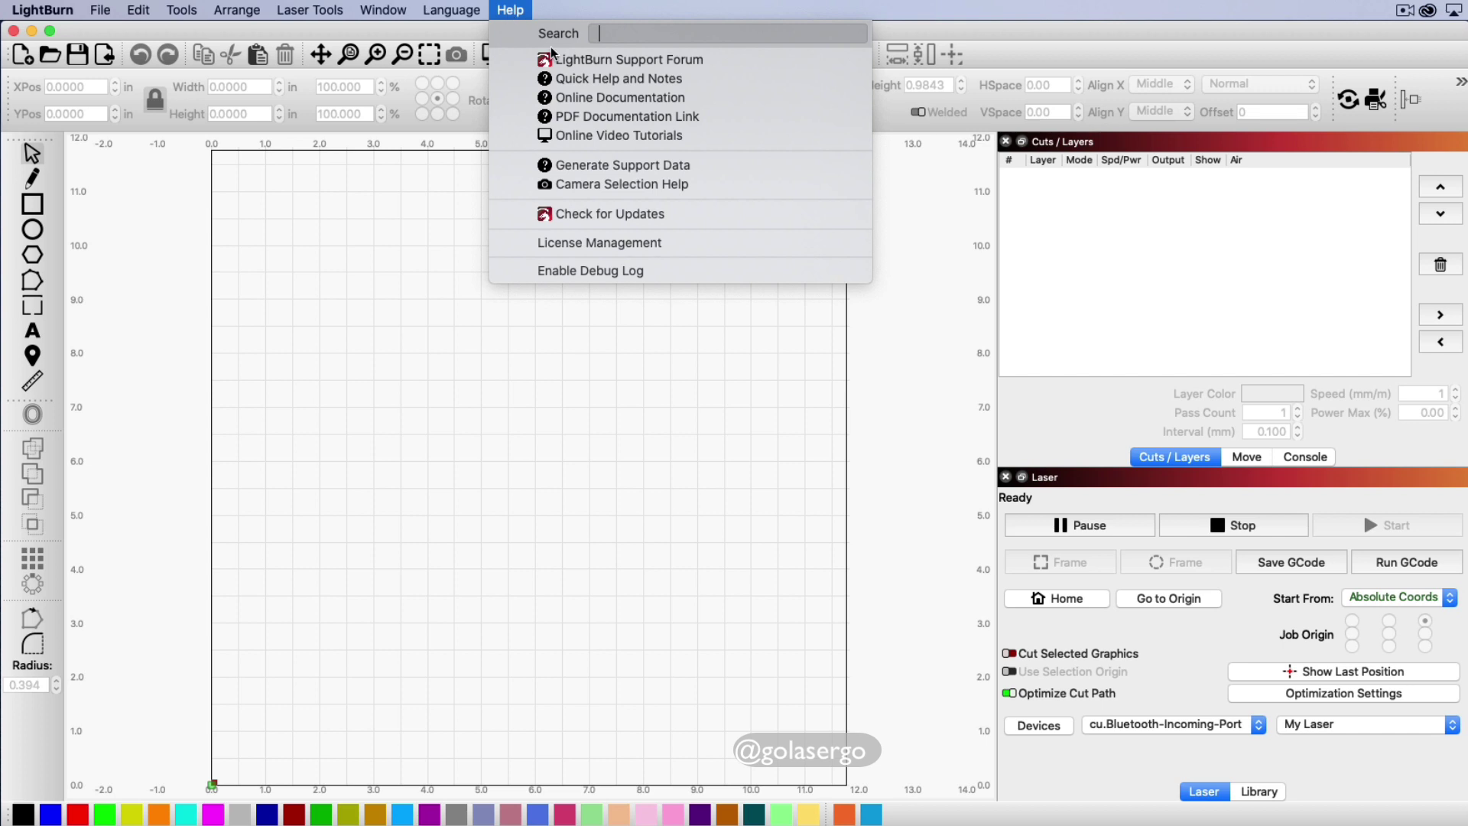
{"action": "left_click", "coordinate": [670, 213]}
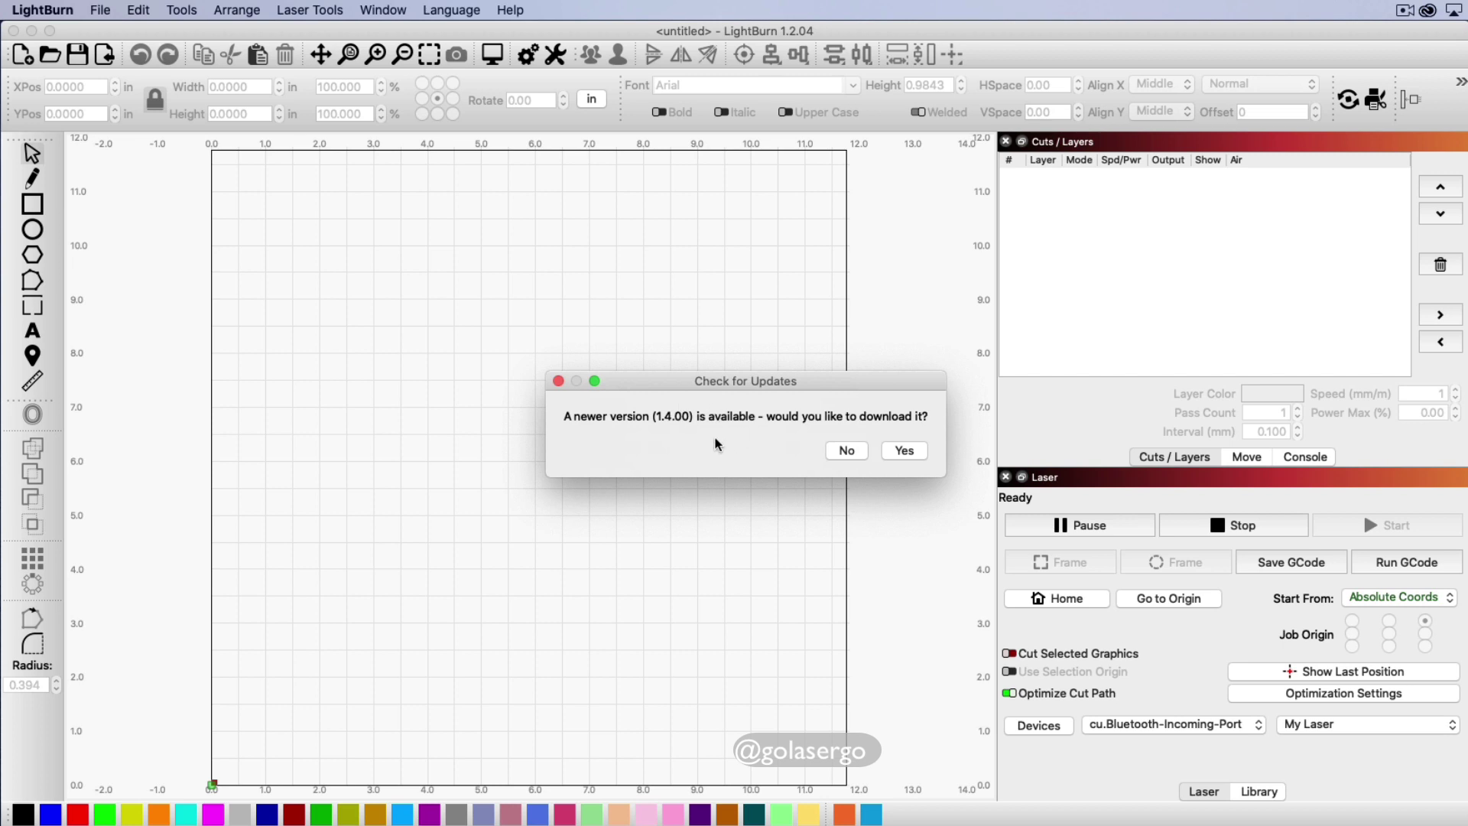
{"action": "left_click", "coordinate": [559, 382]}
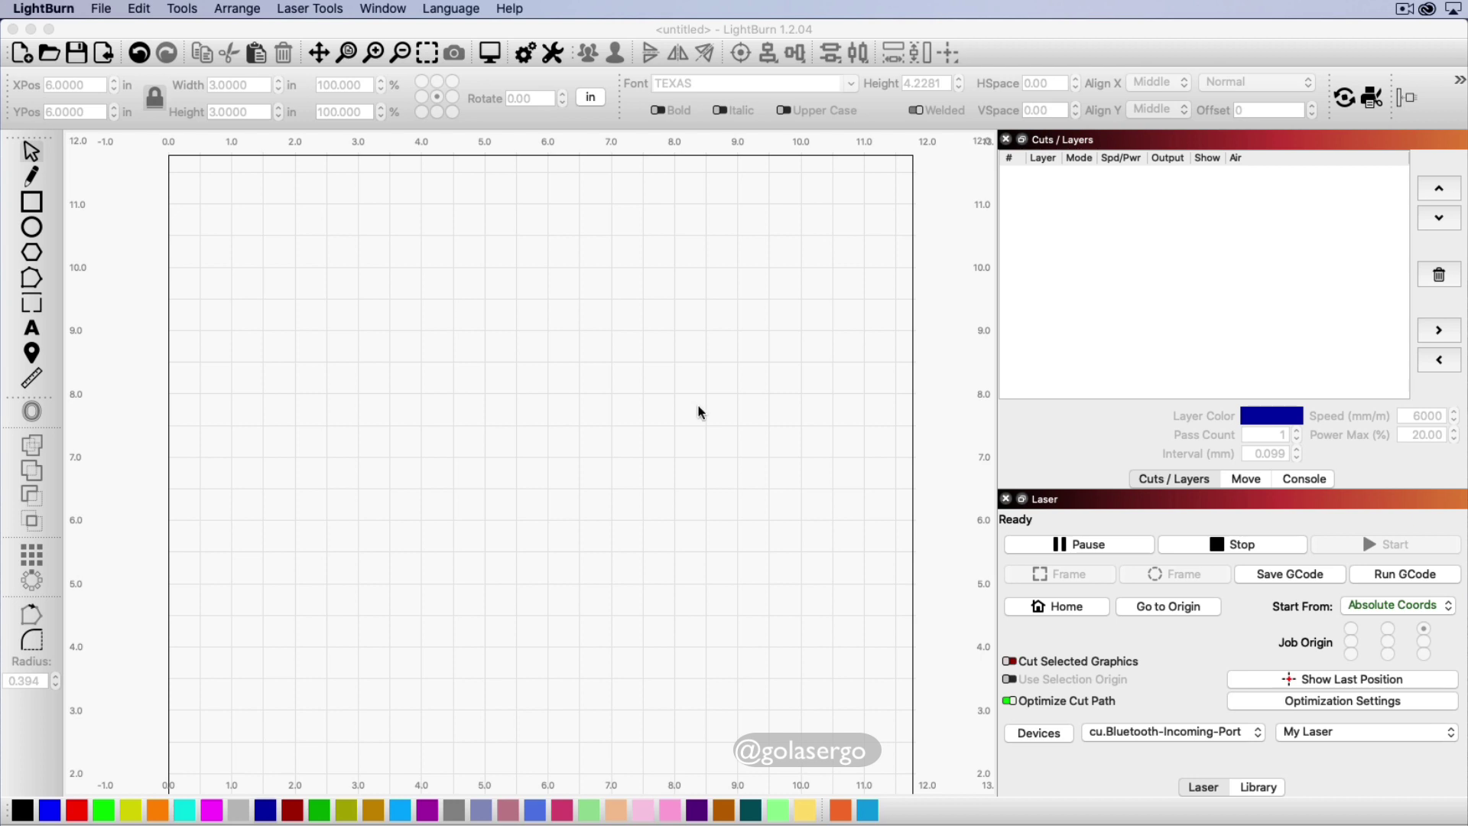
{"action": "left_click", "coordinate": [1463, 164]}
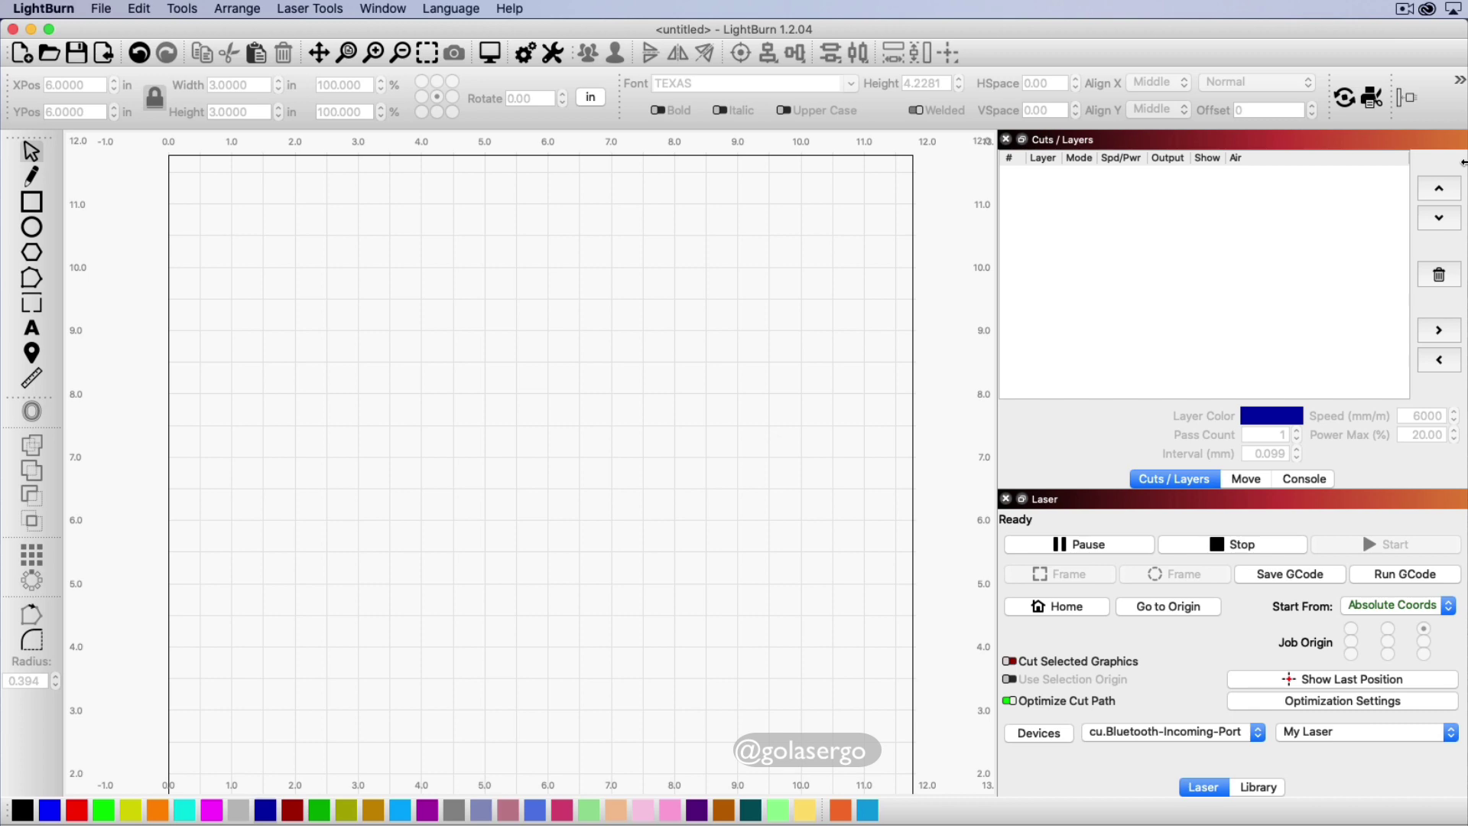
{"action": "left_click_drag", "start_coordinate": [1465, 163], "coordinate": [1167, 160]}
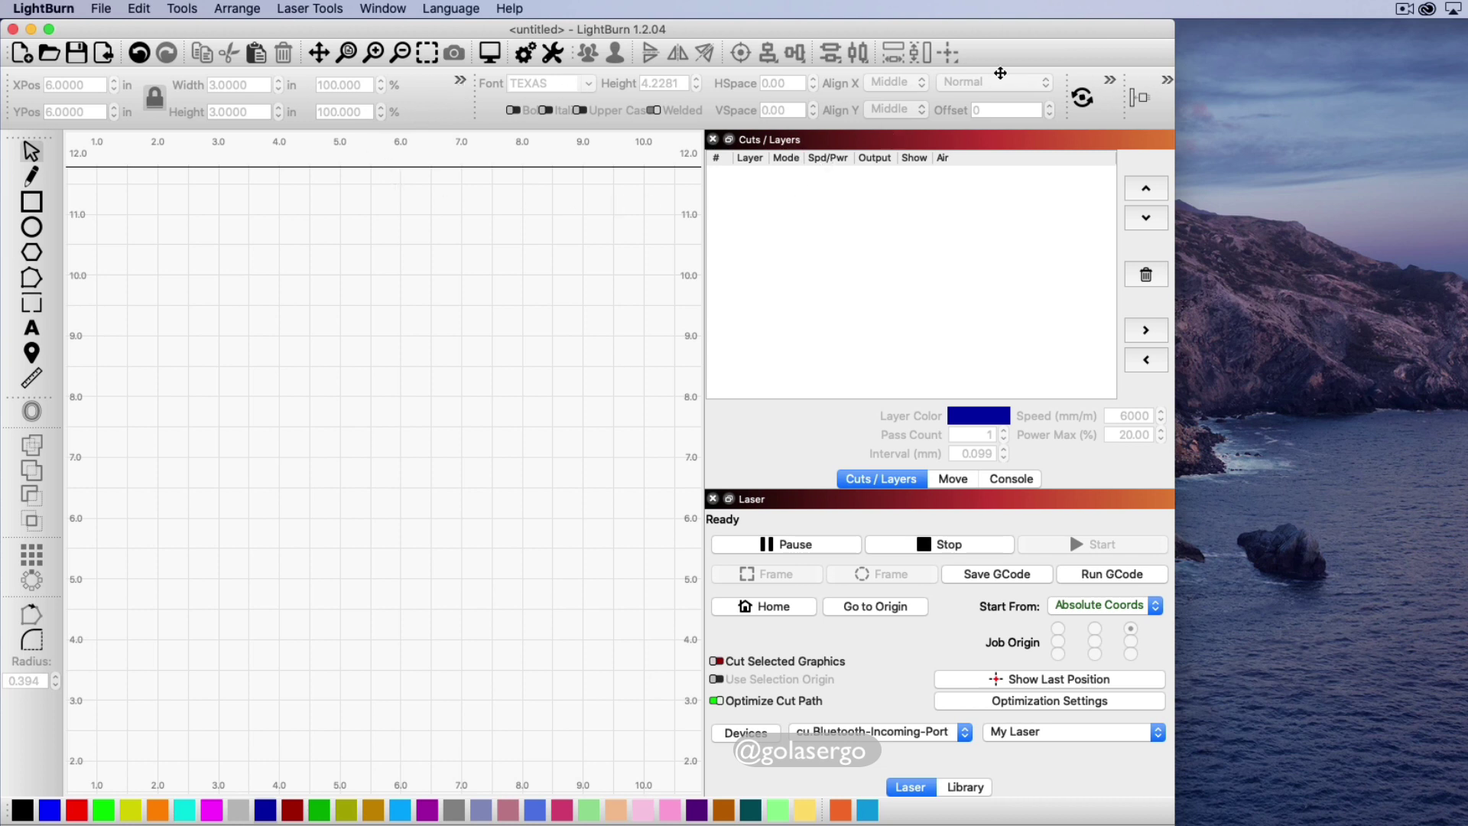
{"action": "left_click", "coordinate": [460, 82]}
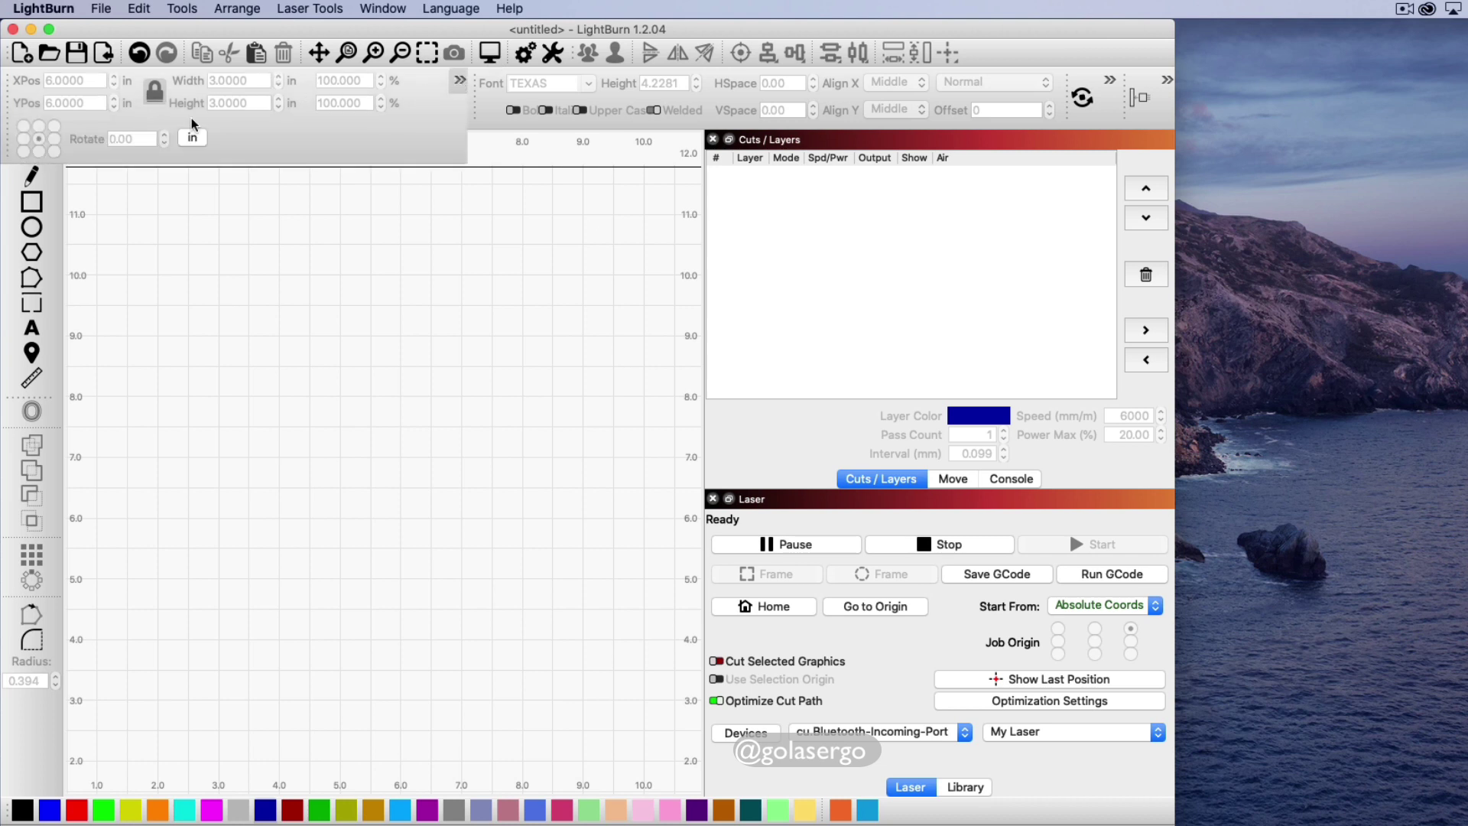
{"action": "left_click", "coordinate": [459, 81]}
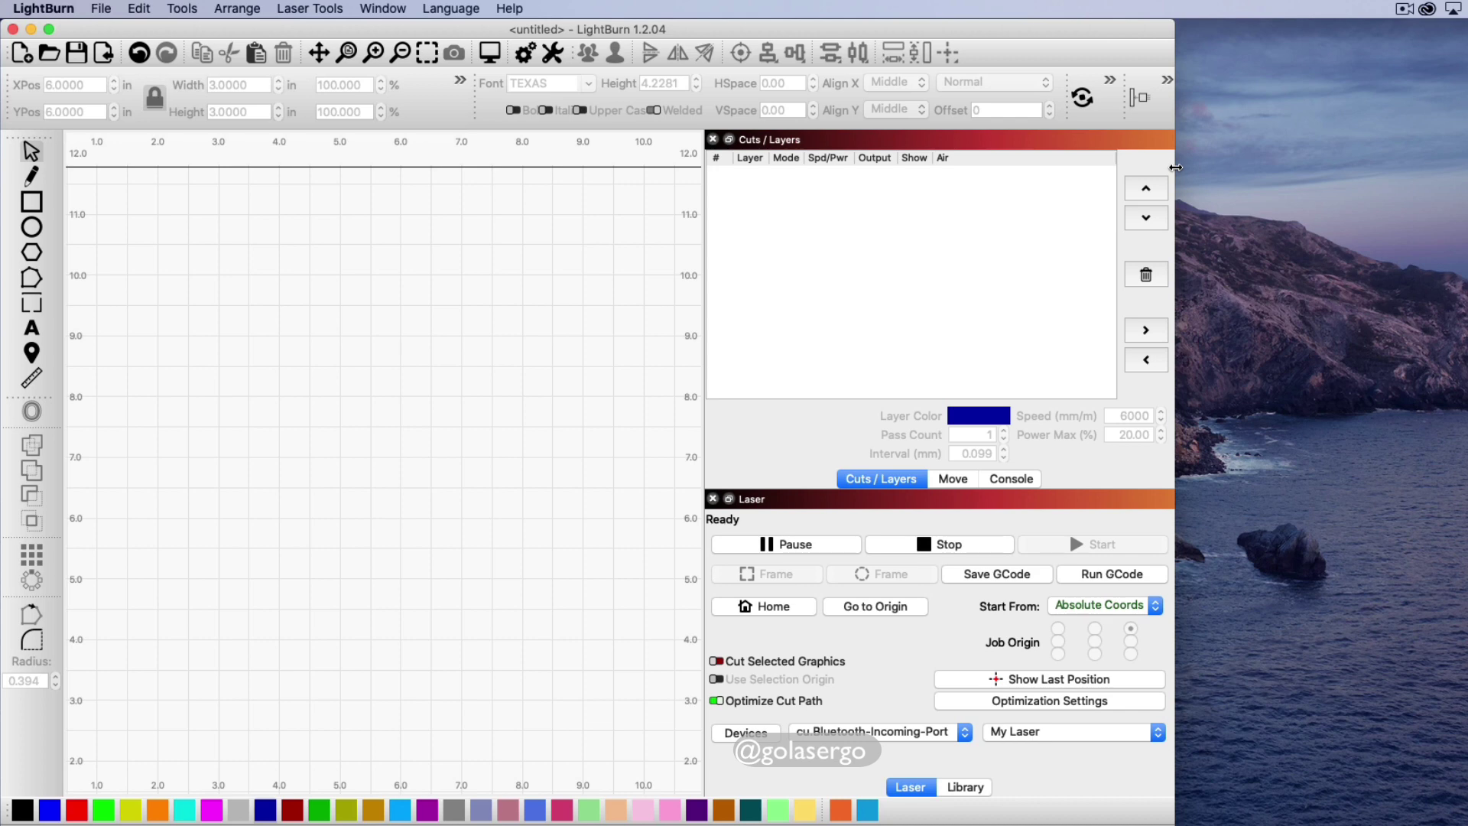
{"action": "mouse_move", "coordinate": [1174, 168]}
{"action": "left_mouse_down"}
{"action": "mouse_move", "coordinate": [1467, 164]}
{"action": "mouse_move", "coordinate": [1454, 186]}
{"action": "left_mouse_up"}
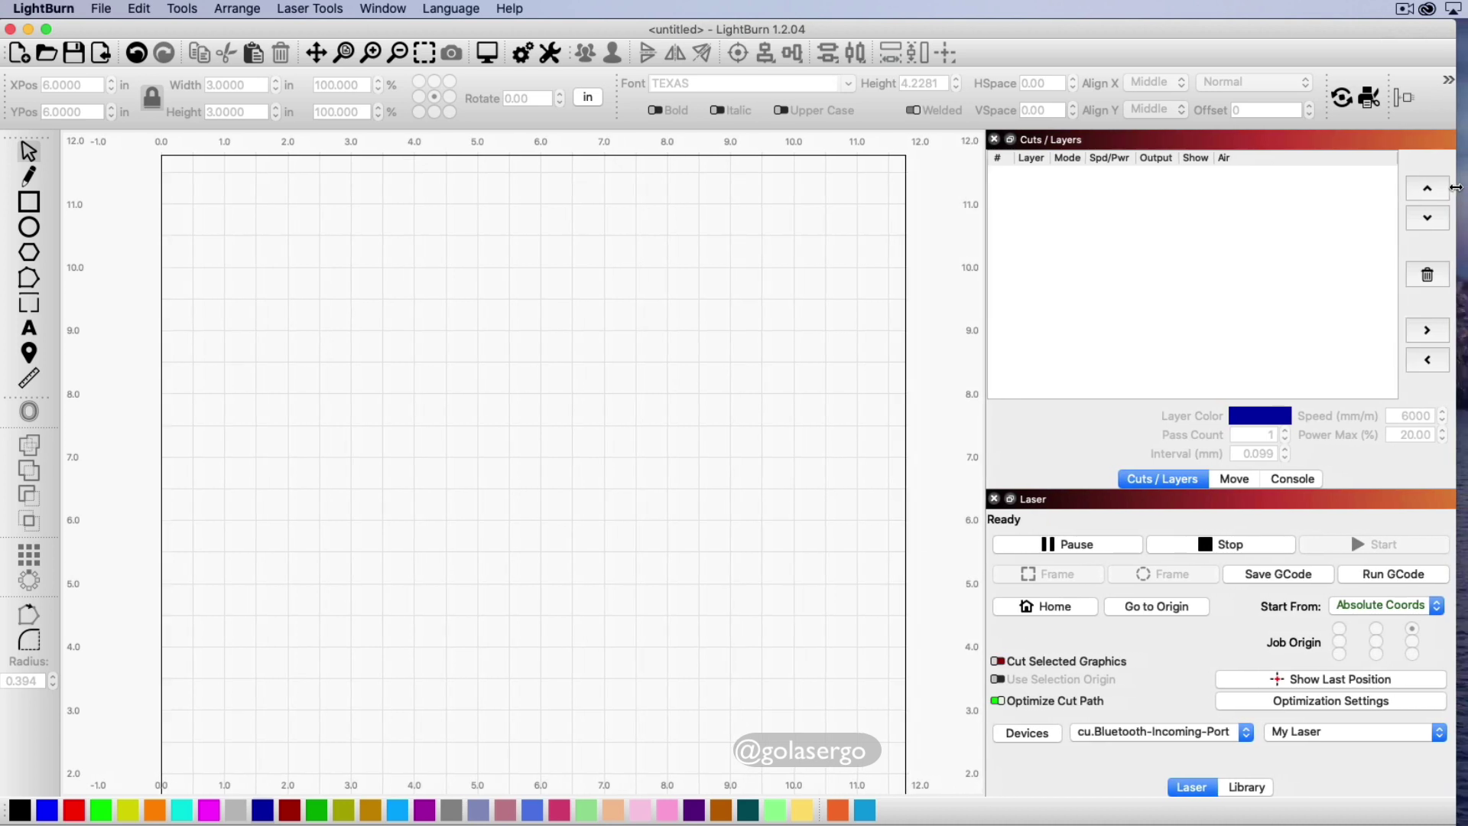